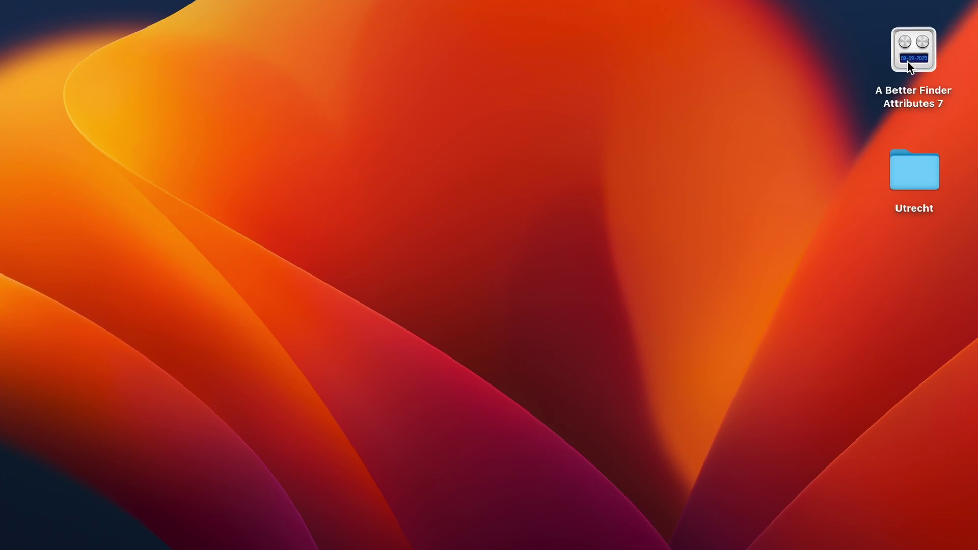
Step: Launch A Better Finder Attributes 7 with automatic update checking enabled
{"action": "double_click", "coordinate": [908, 62]}
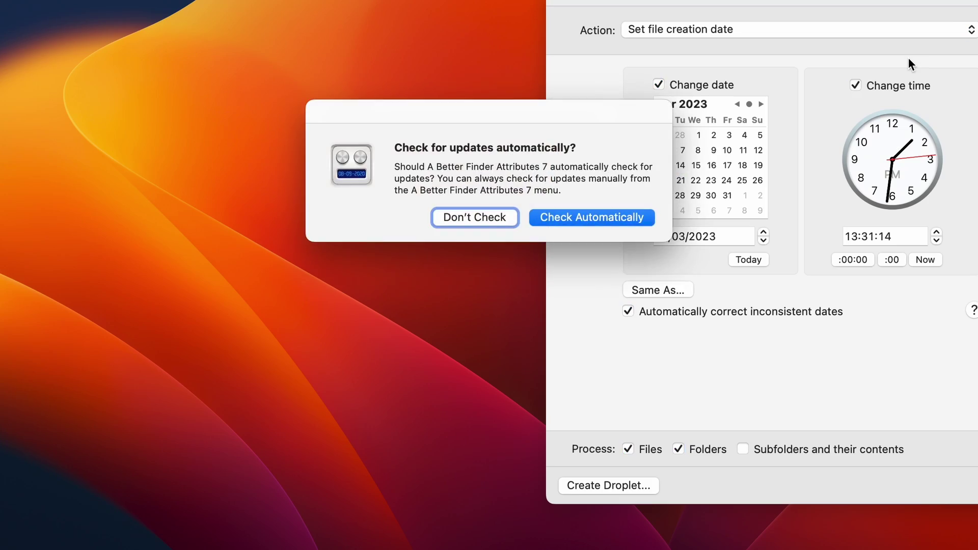
{"action": "left_click", "coordinate": [602, 223]}
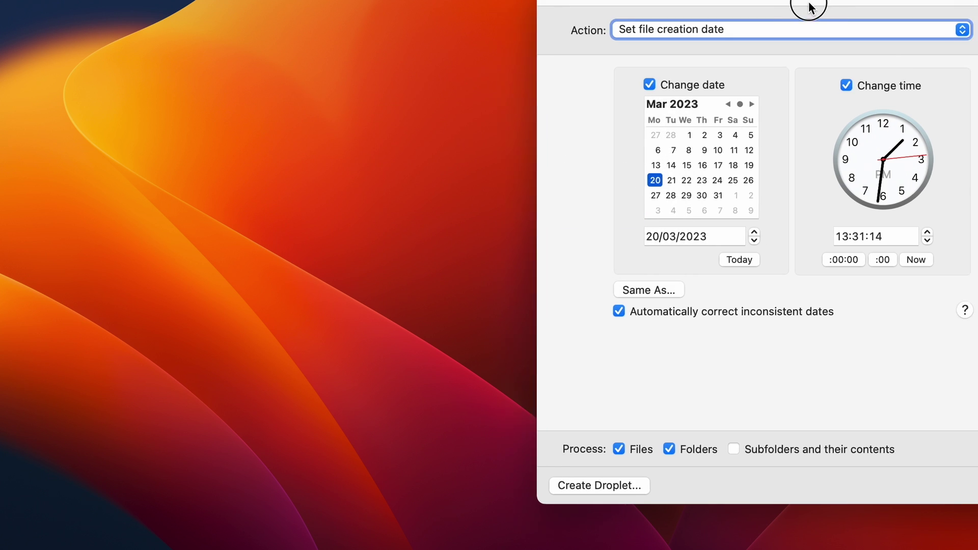
{"action": "left_click_drag", "start_coordinate": [807, 4], "coordinate": [304, 28]}
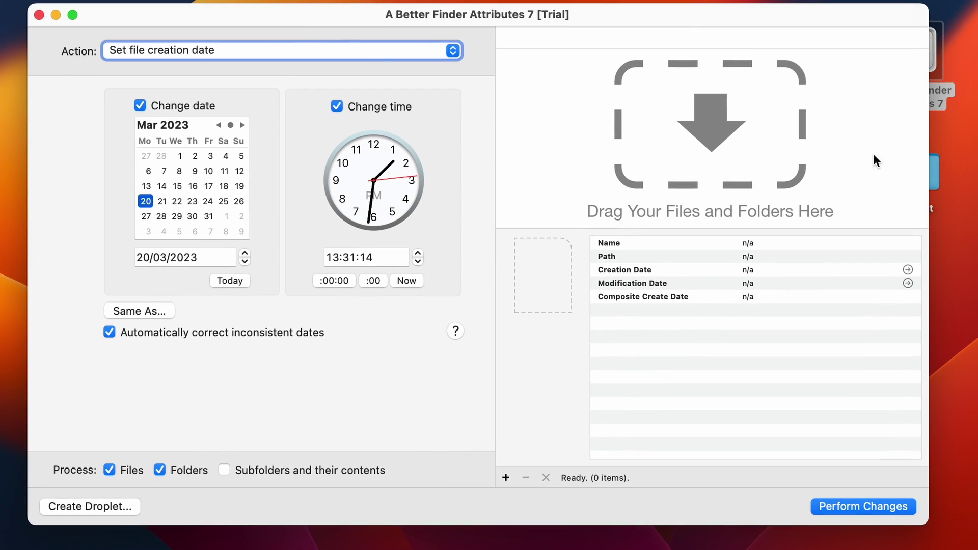
Step: Add all five HEIC images from the Utrecht folder to the app's file list
{"action": "double_click", "coordinate": [935, 174]}
{"action": "left_click_drag", "start_coordinate": [412, 4], "coordinate": [529, 186]}
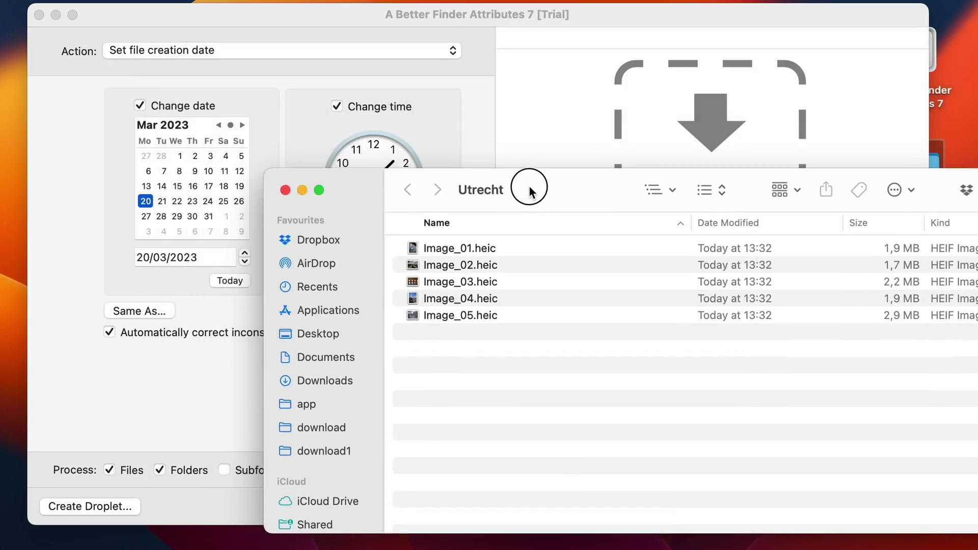
{"action": "left_click", "coordinate": [550, 260]}
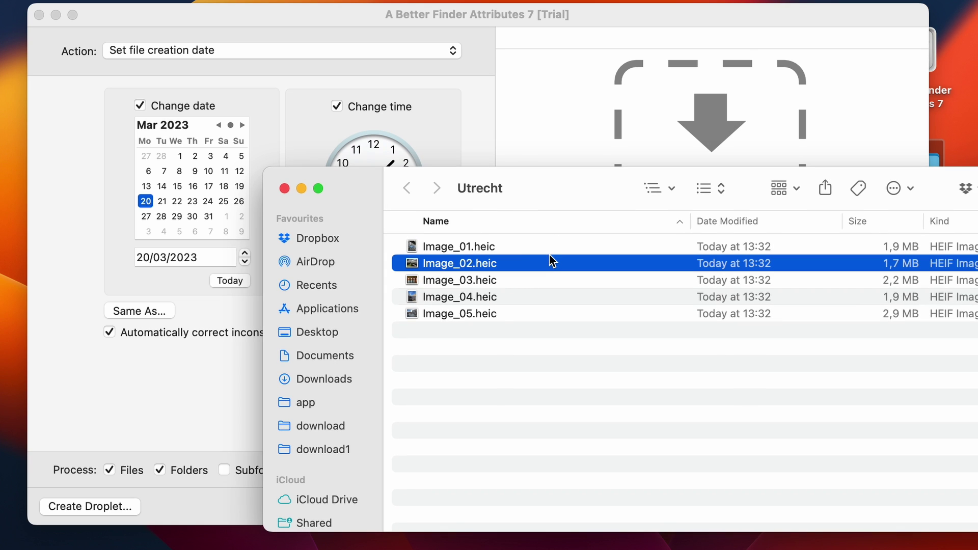
{"action": "key", "text": "super+a"}
{"action": "left_click_drag", "start_coordinate": [550, 259], "coordinate": [597, 121]}
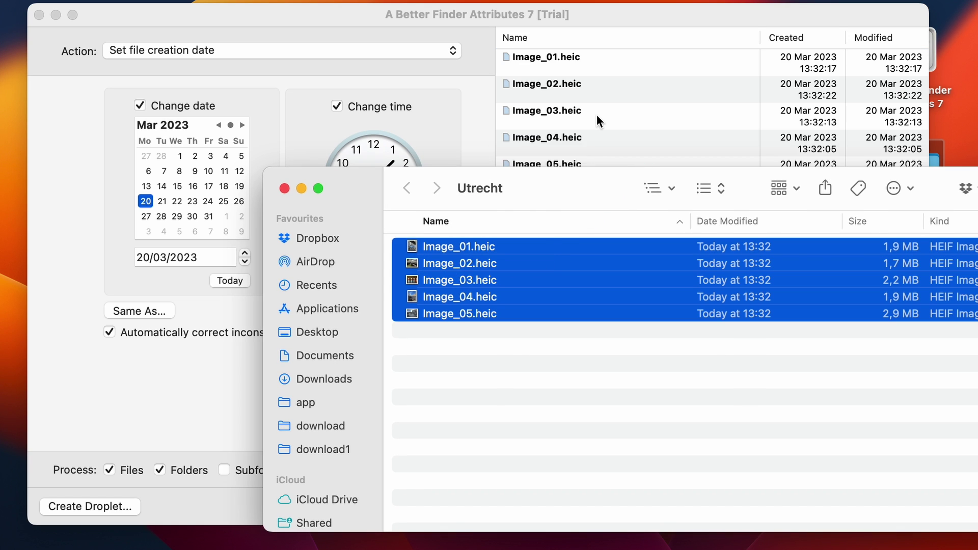
{"action": "left_click", "coordinate": [299, 189]}
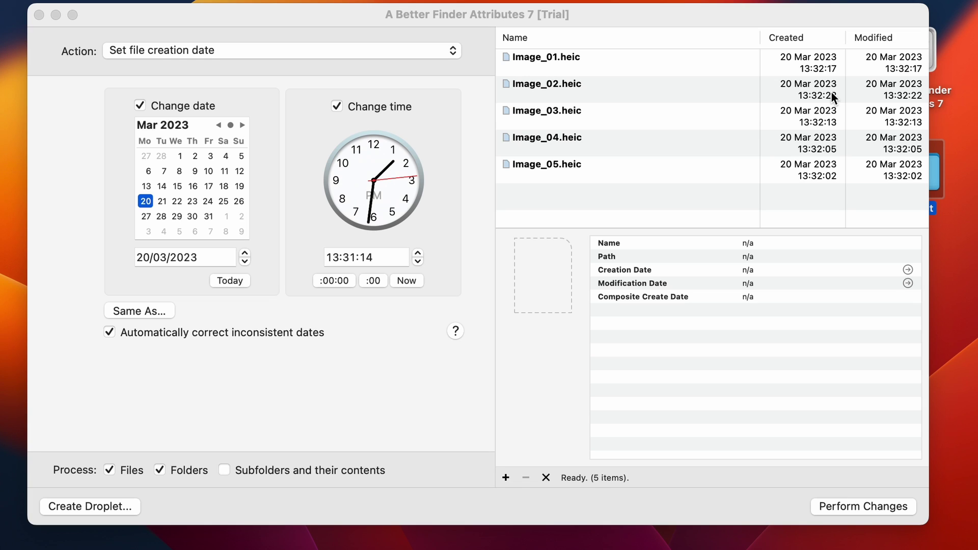
Step: Round the creation time to 13:00:00 and apply 20 Mar 2023 to all five images
{"action": "left_click", "coordinate": [538, 7]}
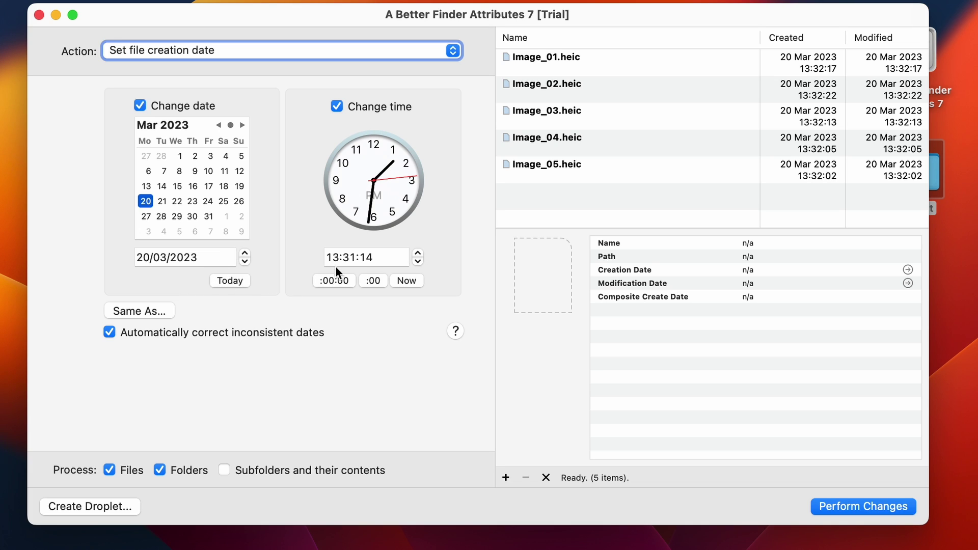
{"action": "left_click", "coordinate": [338, 280]}
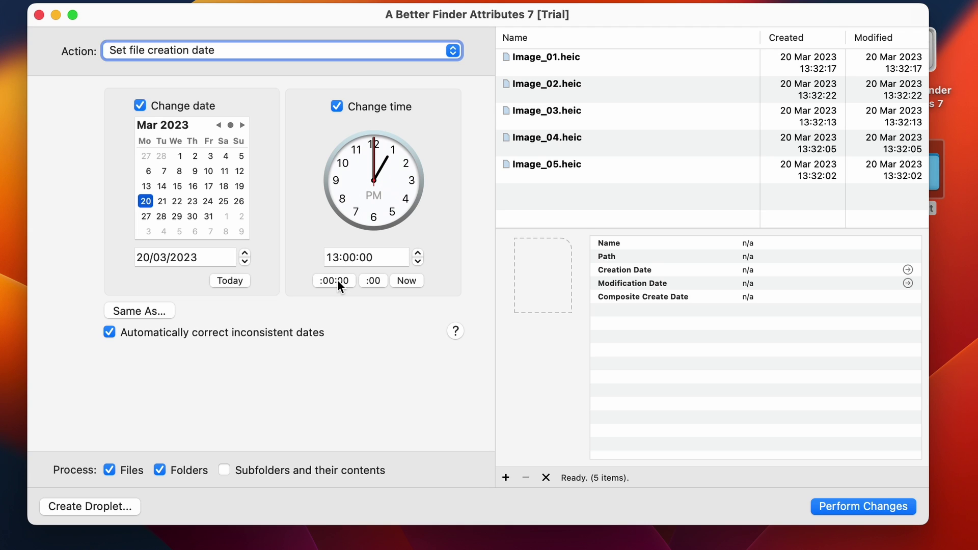
{"action": "left_click", "coordinate": [871, 508]}
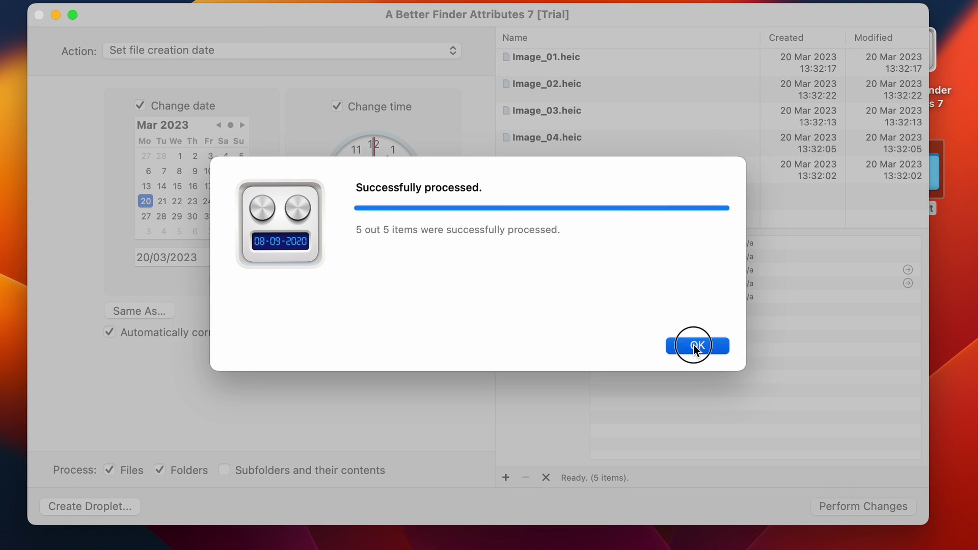
{"action": "left_click", "coordinate": [696, 346]}
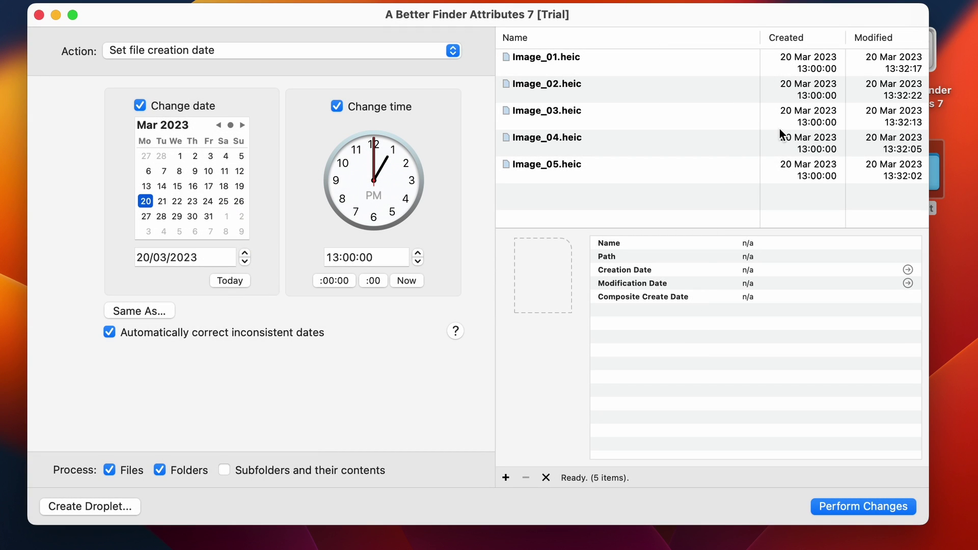
Step: Set both creation and modification dates of all five images to 20 Mar 2023 13:00:00
{"action": "left_click", "coordinate": [336, 51]}
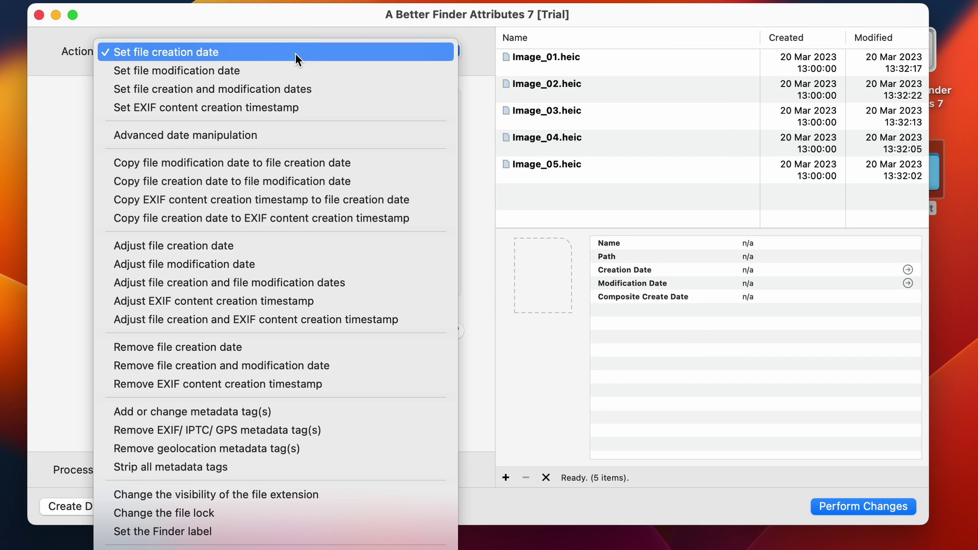
{"action": "left_click", "coordinate": [299, 88]}
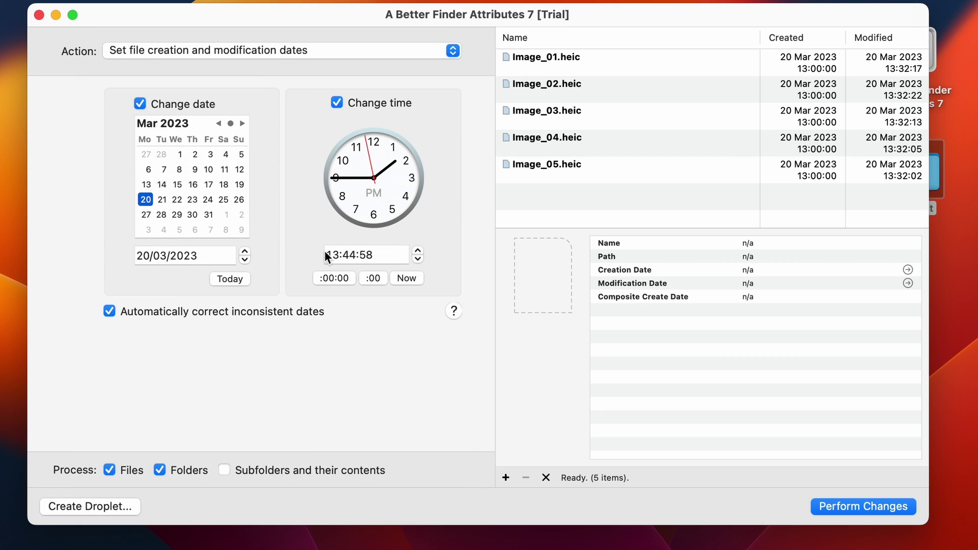
{"action": "left_click", "coordinate": [341, 280]}
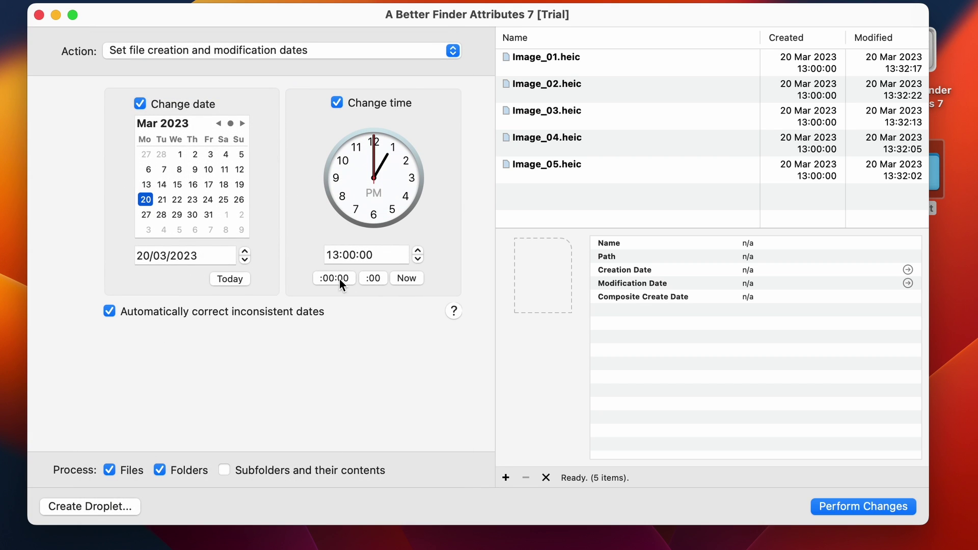
{"action": "left_click", "coordinate": [838, 506]}
{"action": "left_click", "coordinate": [697, 344]}
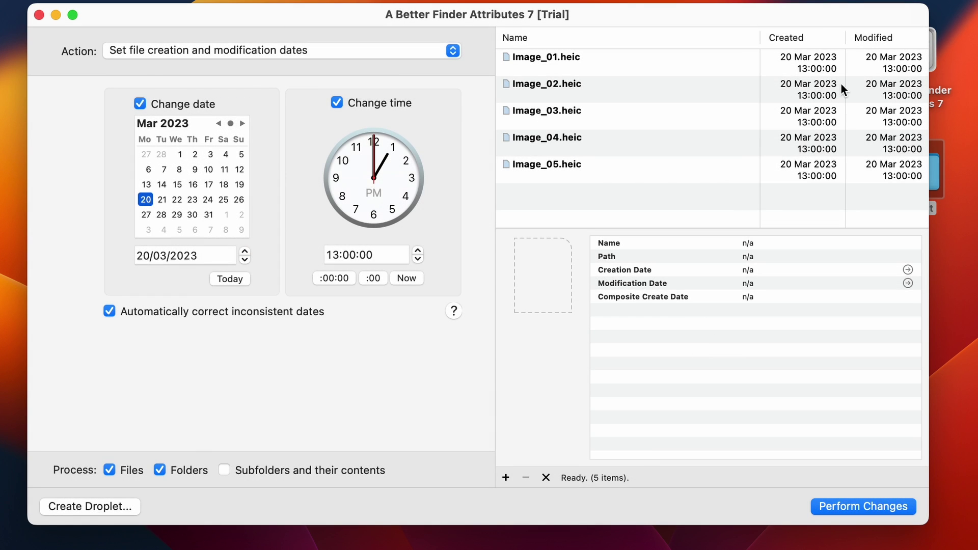
Step: Preview Image_01.heic and review its metadata, noting DateTimeOriginal 11 Mar 2023 09:15:03 and Create Date
{"action": "left_click", "coordinate": [600, 75]}
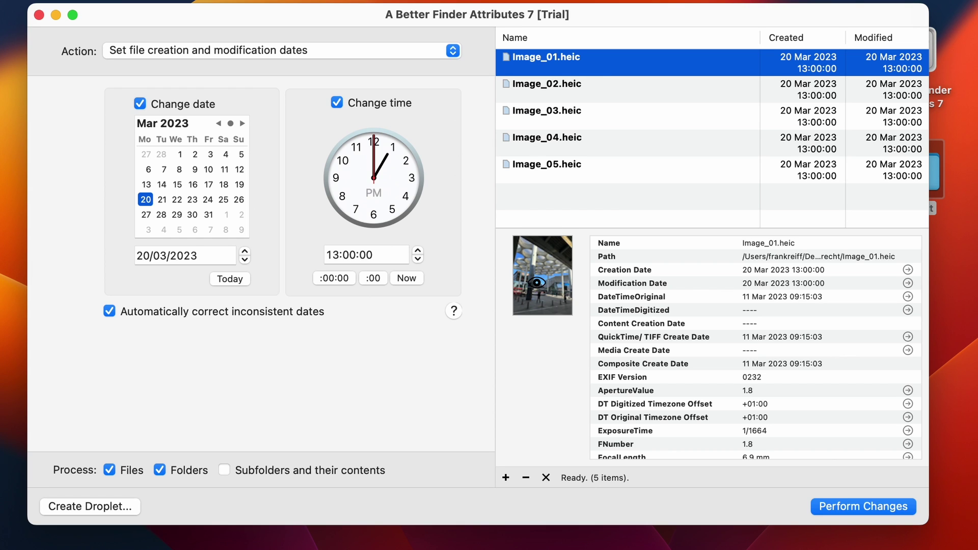
{"action": "left_click", "coordinate": [535, 281]}
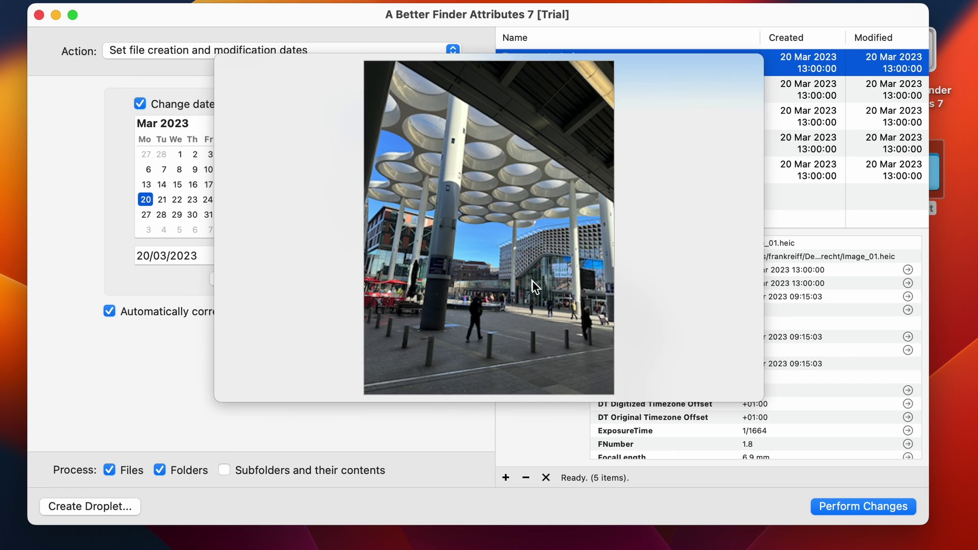
{"action": "left_click", "coordinate": [551, 423]}
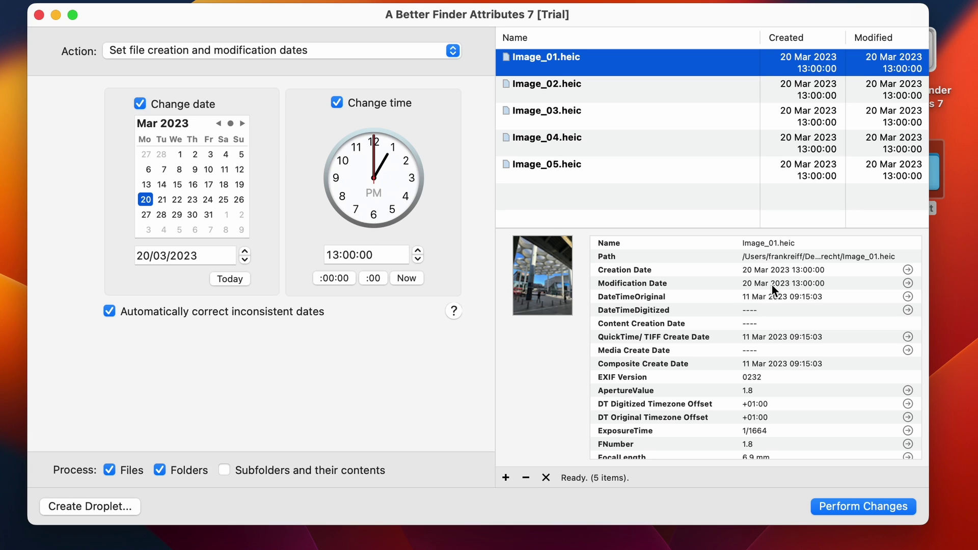
{"action": "left_click", "coordinate": [677, 299]}
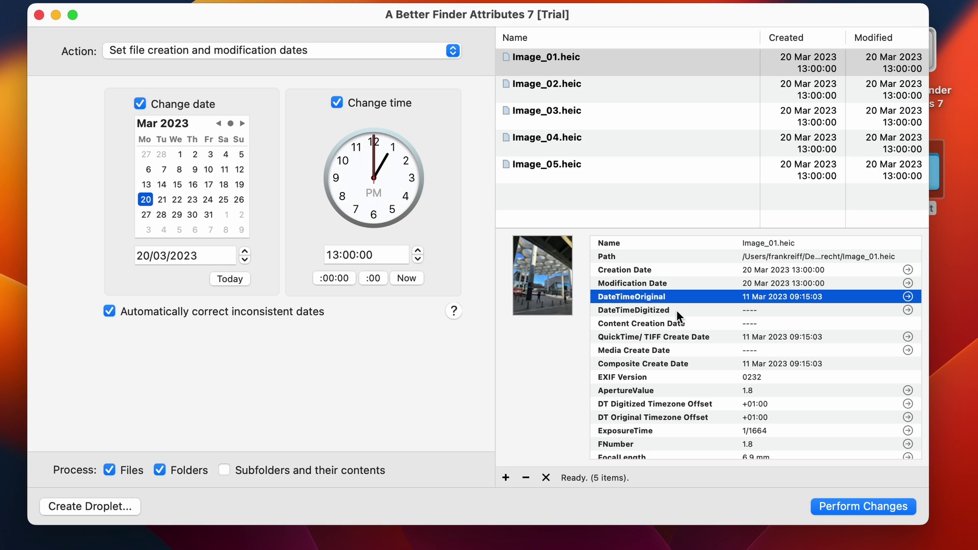
{"action": "left_click", "coordinate": [682, 338]}
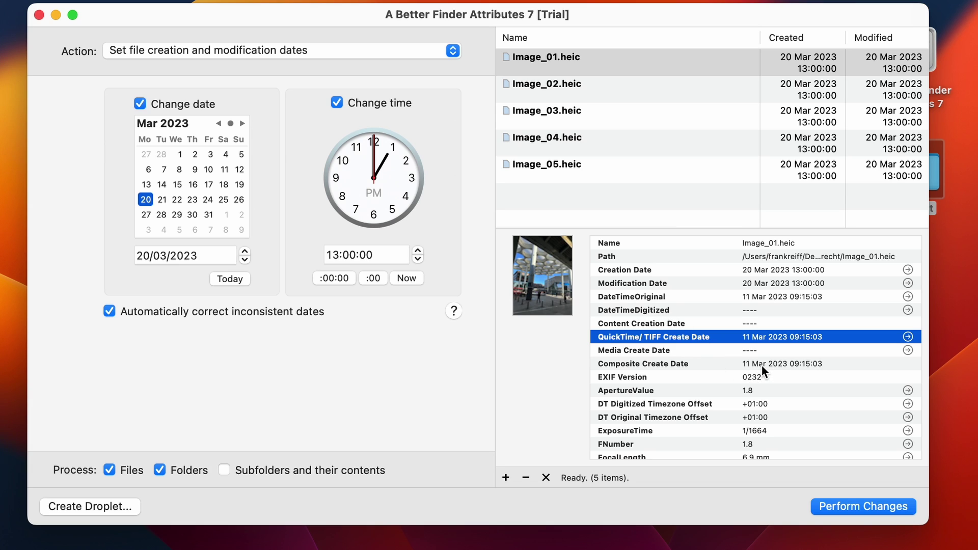
{"action": "scroll", "coordinate": [734, 401], "scroll_direction": "down", "scroll_amount": 5}
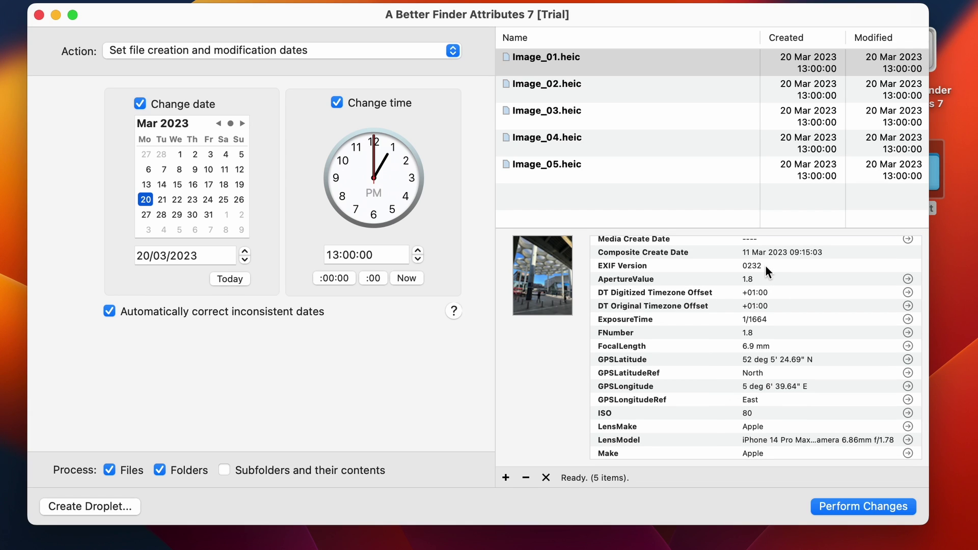
{"action": "left_click", "coordinate": [768, 279]}
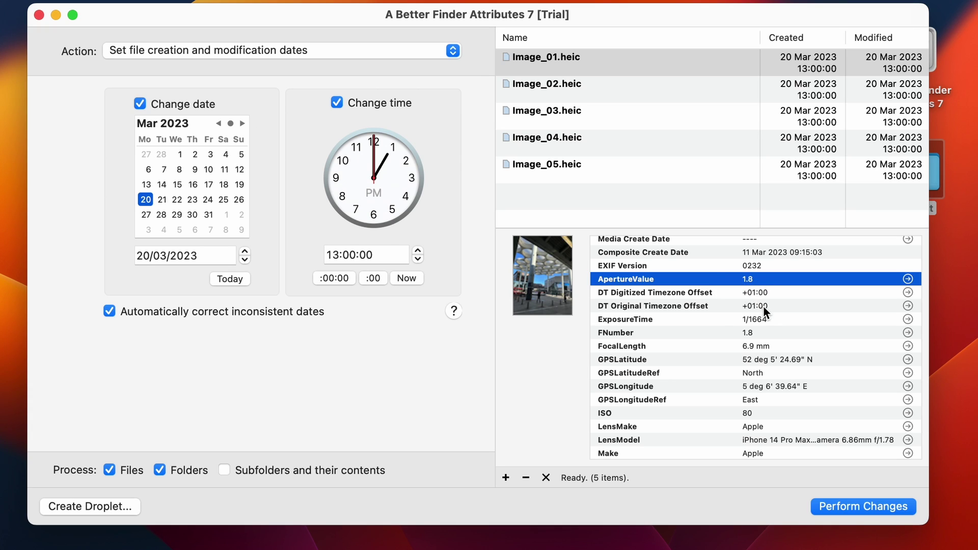
{"action": "left_click", "coordinate": [774, 318]}
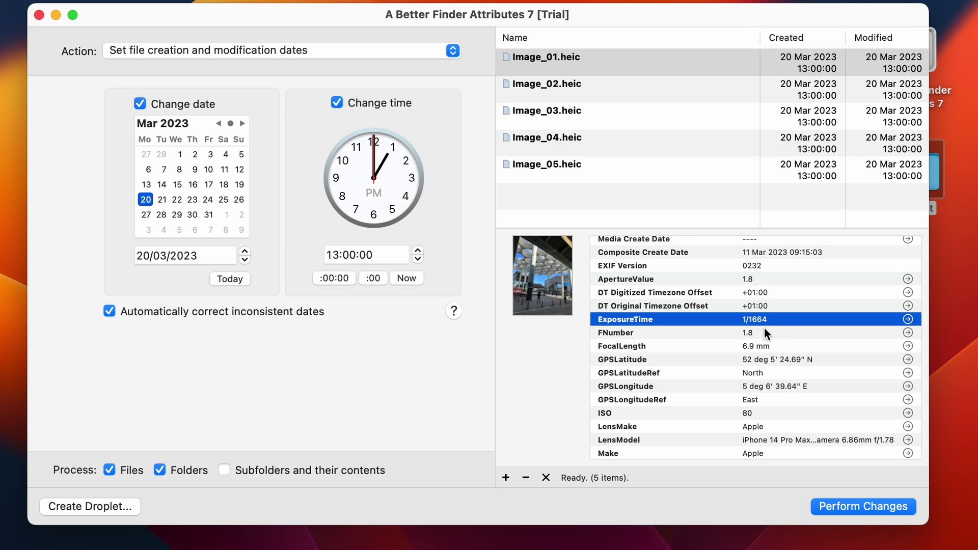
{"action": "left_click", "coordinate": [763, 333]}
{"action": "left_click", "coordinate": [766, 347]}
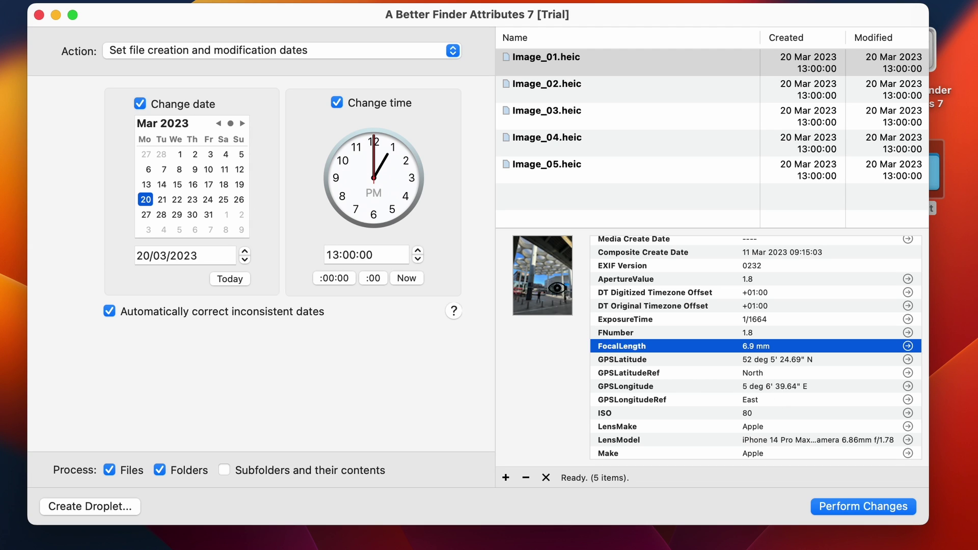
{"action": "left_click", "coordinate": [545, 279]}
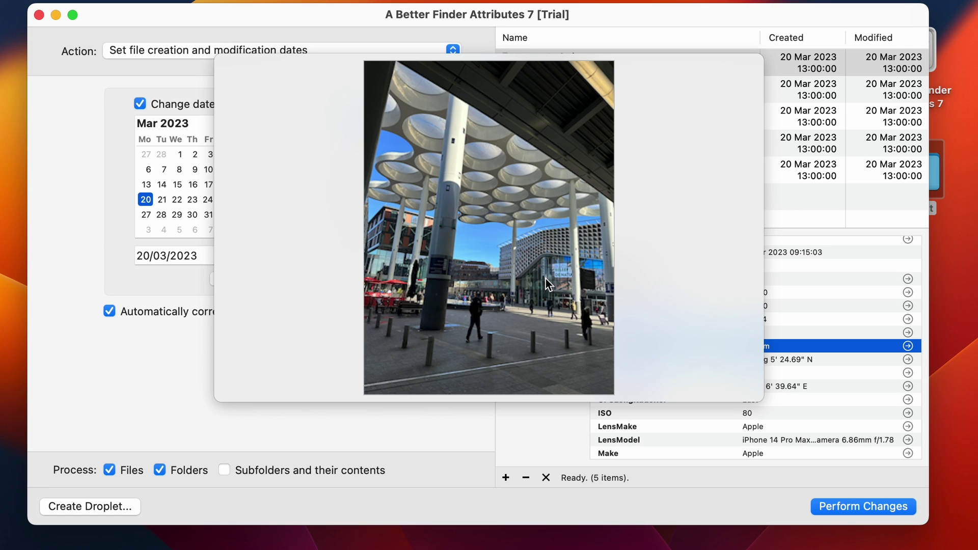
{"action": "left_click", "coordinate": [784, 332]}
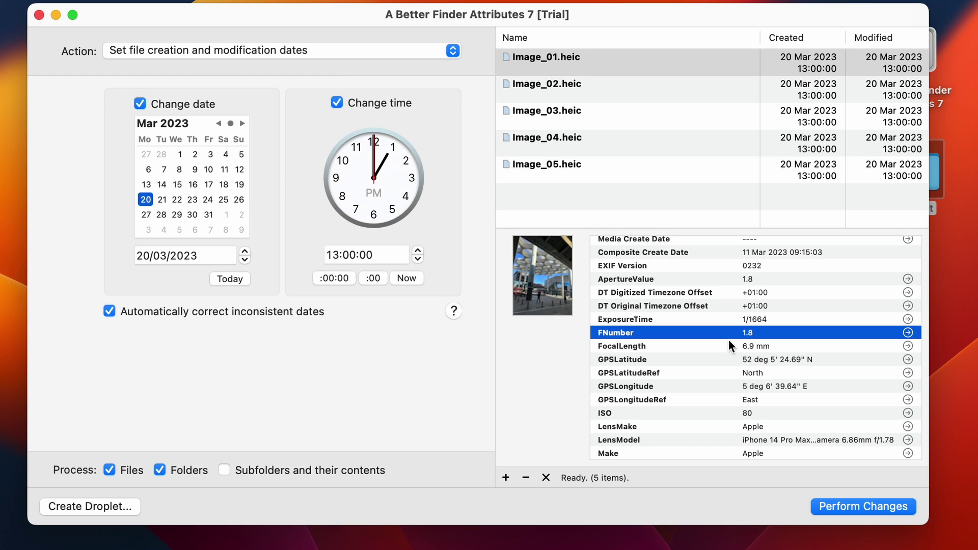
{"action": "left_click", "coordinate": [771, 412]}
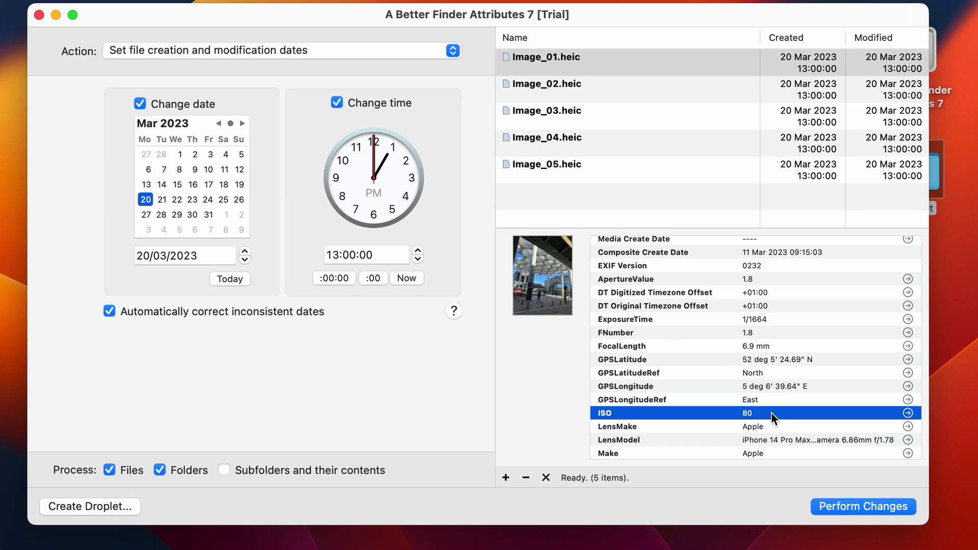
{"action": "scroll", "coordinate": [771, 412], "scroll_direction": "down", "scroll_amount": 3}
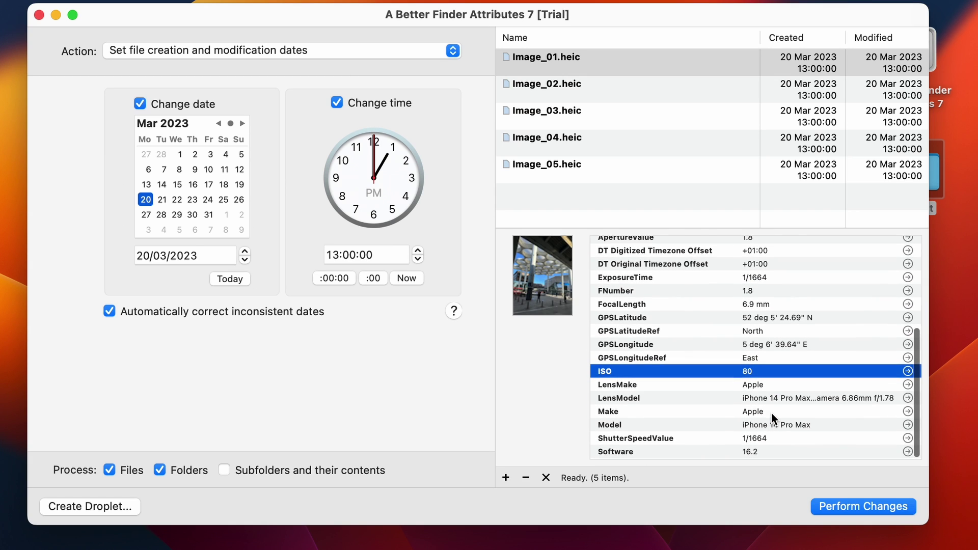
{"action": "scroll", "coordinate": [771, 413], "scroll_direction": "up", "scroll_amount": 1}
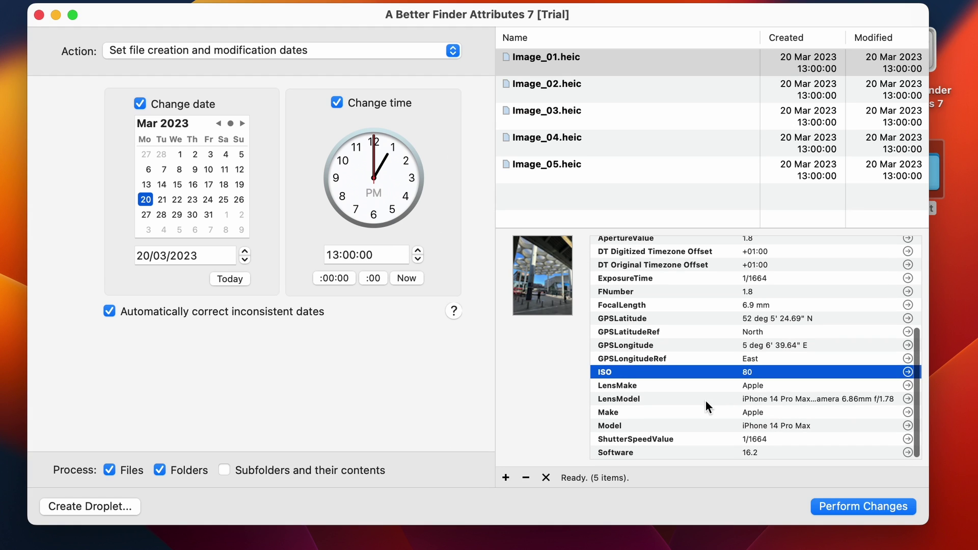
{"action": "left_click", "coordinate": [792, 398]}
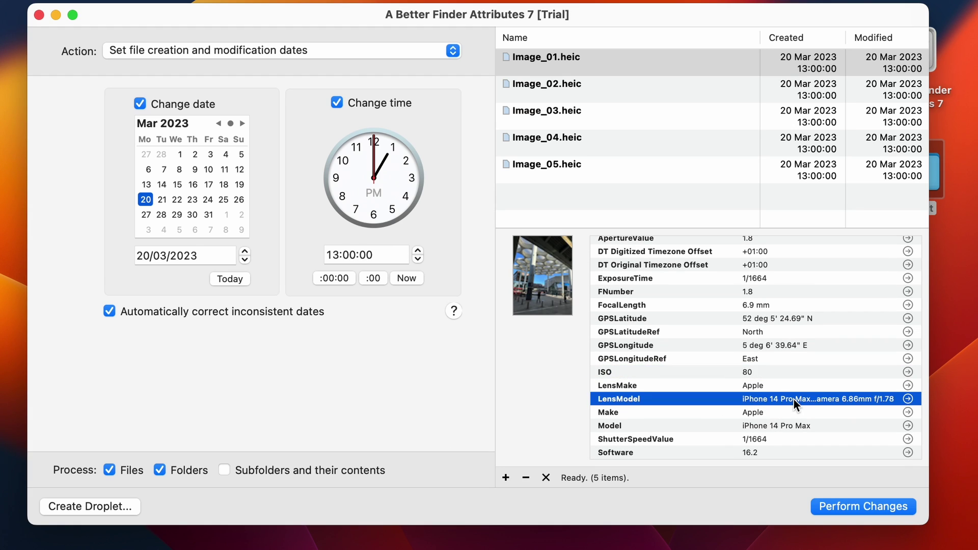
{"action": "left_click", "coordinate": [753, 386]}
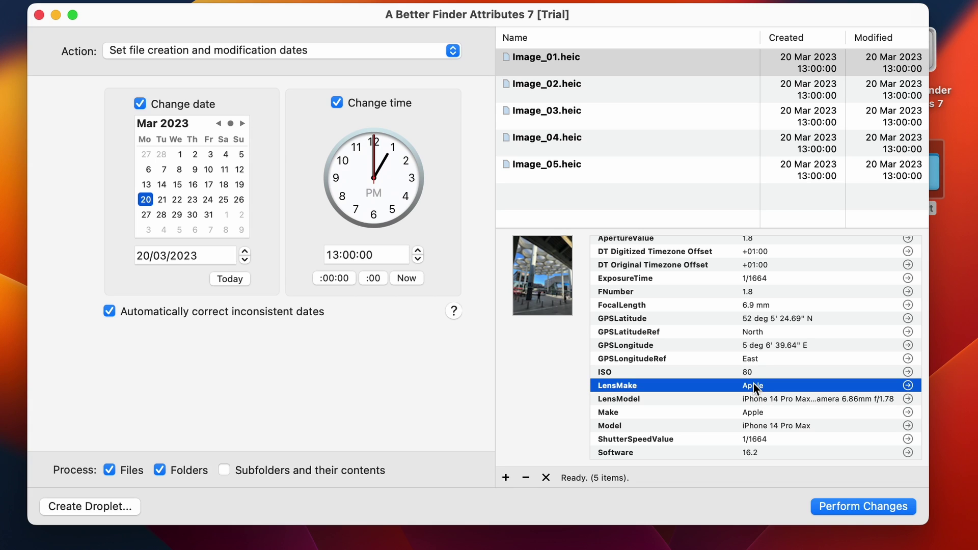
{"action": "left_click", "coordinate": [773, 426]}
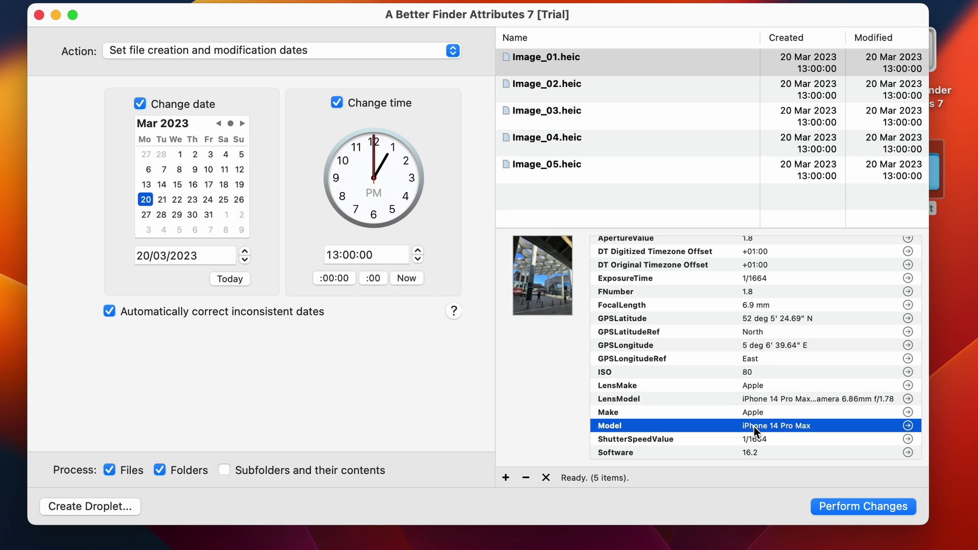
{"action": "scroll", "coordinate": [721, 439], "scroll_direction": "down", "scroll_amount": 2}
Step: Remove file creation and modification dates from all five photos, resetting them to 1 Jan 1904
{"action": "left_click", "coordinate": [354, 50]}
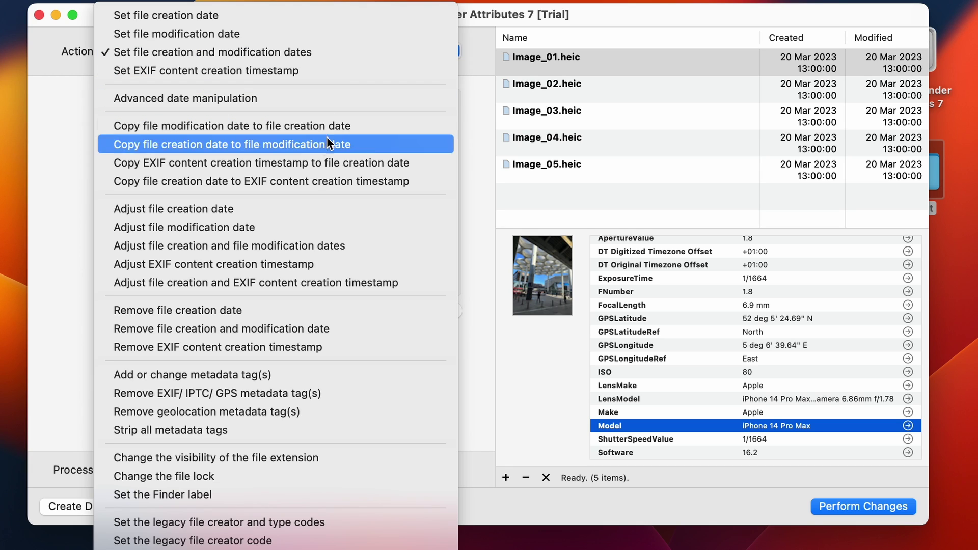
{"action": "left_click", "coordinate": [303, 327]}
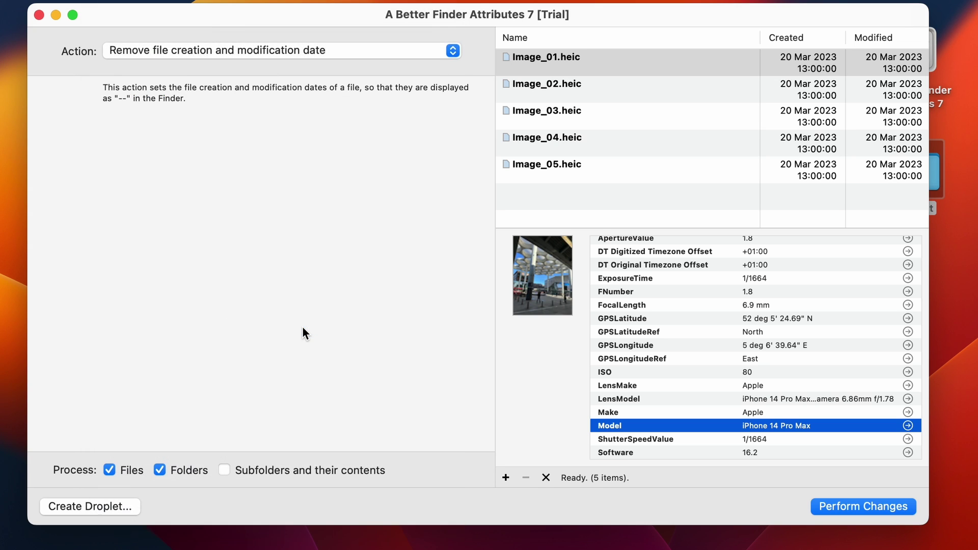
{"action": "left_click", "coordinate": [839, 502]}
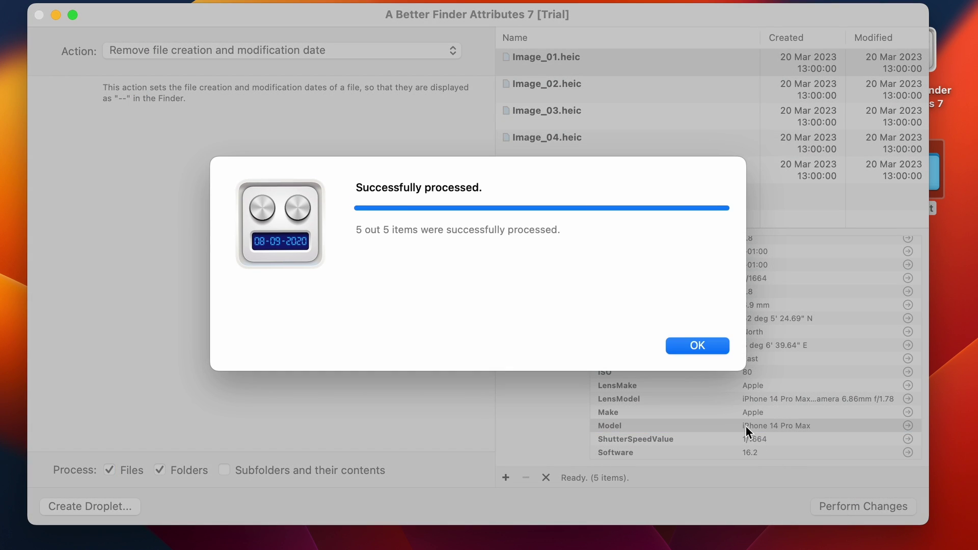
{"action": "left_click", "coordinate": [698, 345]}
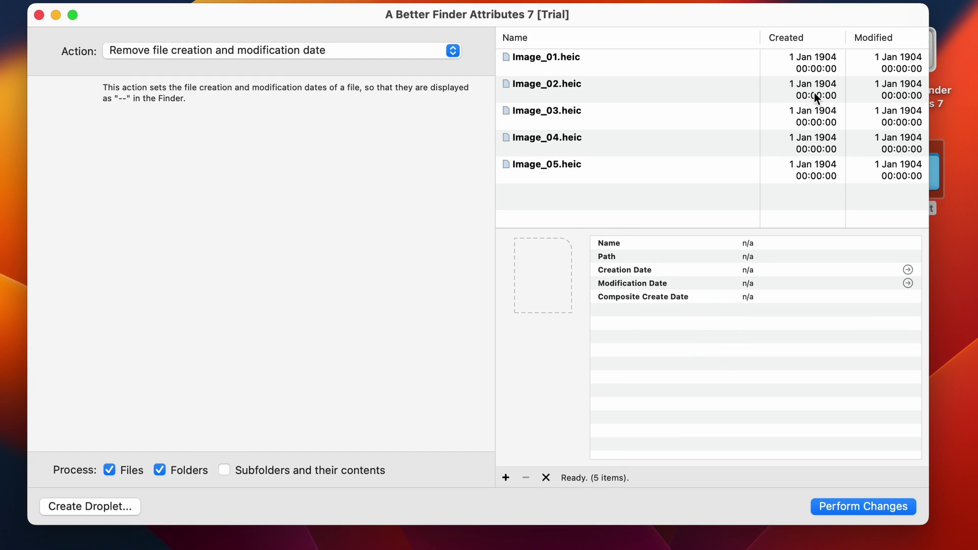
Step: Run Remove EXIF content creation timestamp with all checkboxes kept ticked
{"action": "left_click", "coordinate": [226, 51]}
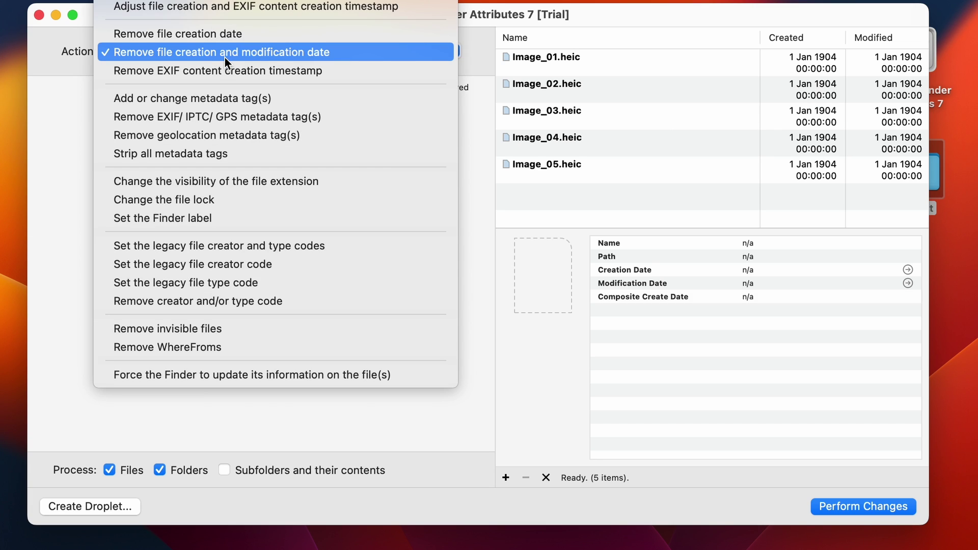
{"action": "left_click", "coordinate": [226, 71]}
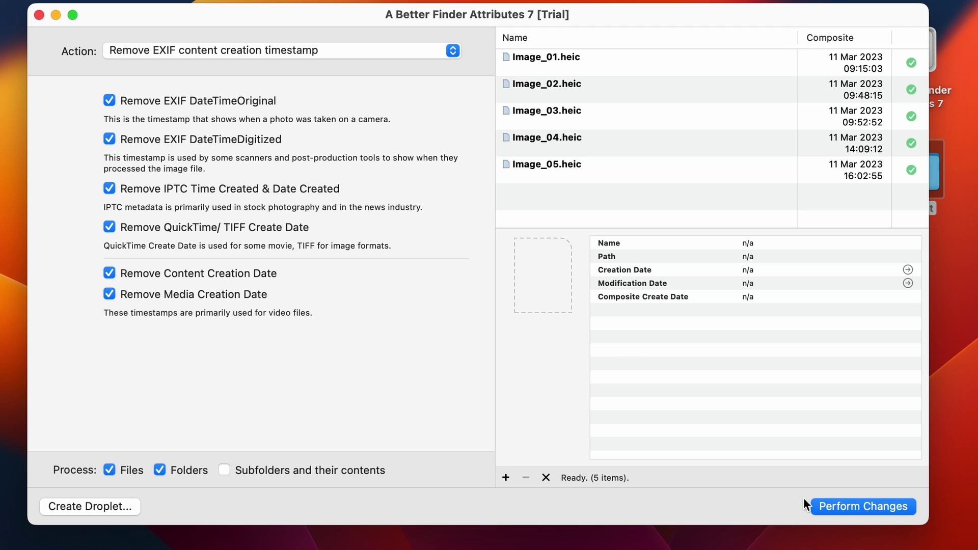
{"action": "left_click", "coordinate": [860, 507]}
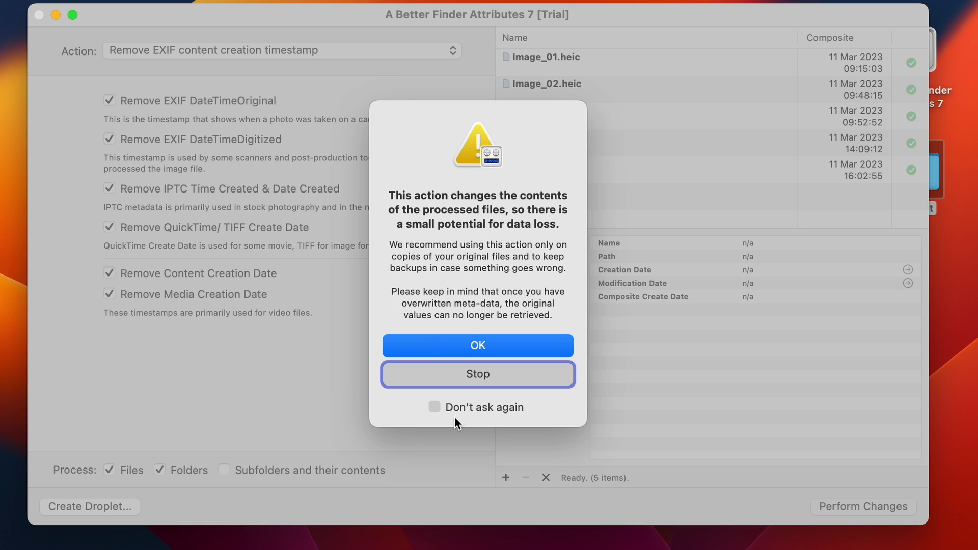
Step: Confirm the timestamp removal with Don't ask again ticked
{"action": "left_click", "coordinate": [434, 406]}
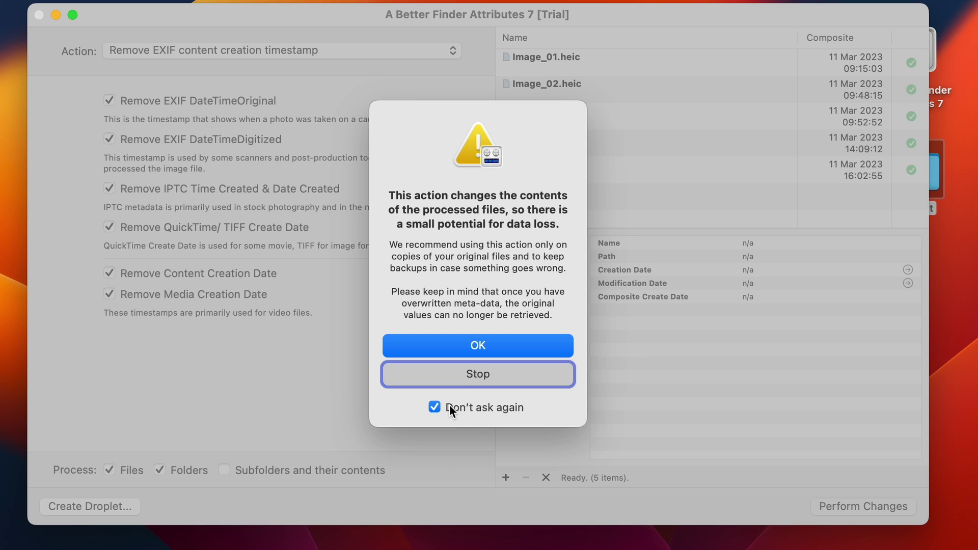
{"action": "left_click", "coordinate": [481, 346]}
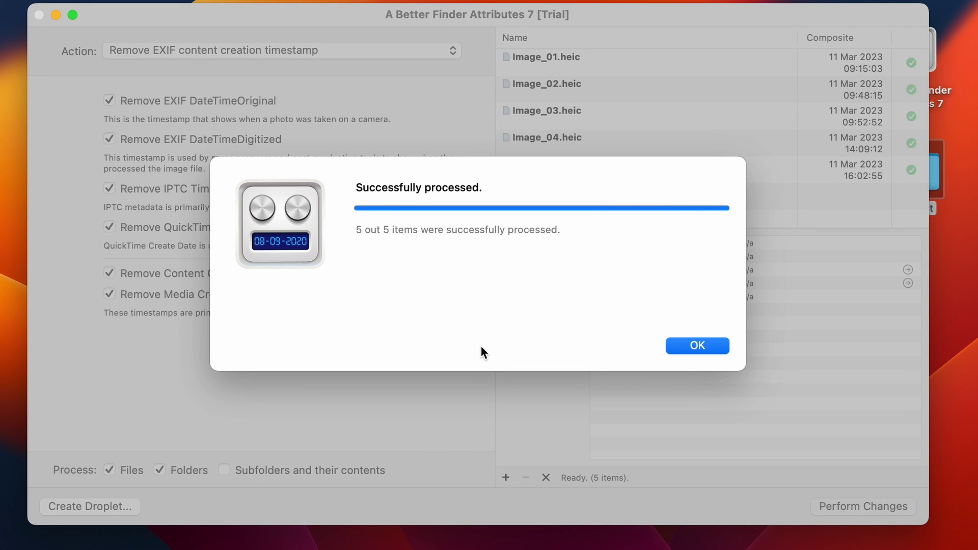
{"action": "left_click", "coordinate": [698, 346]}
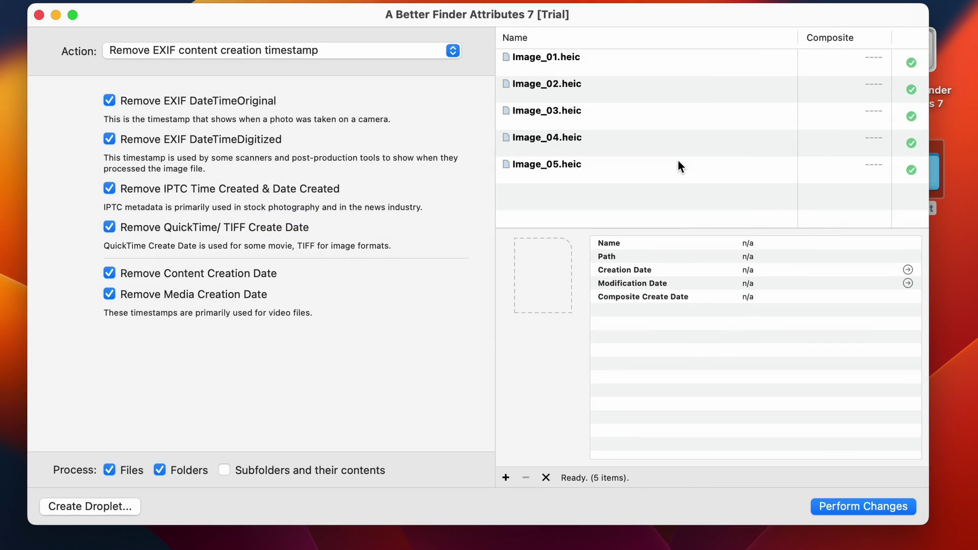
Step: Check Image_01's remaining metadata, then choose the Remove EXIF/ IPTC/ GPS metadata tag(s) action
{"action": "left_click", "coordinate": [596, 61]}
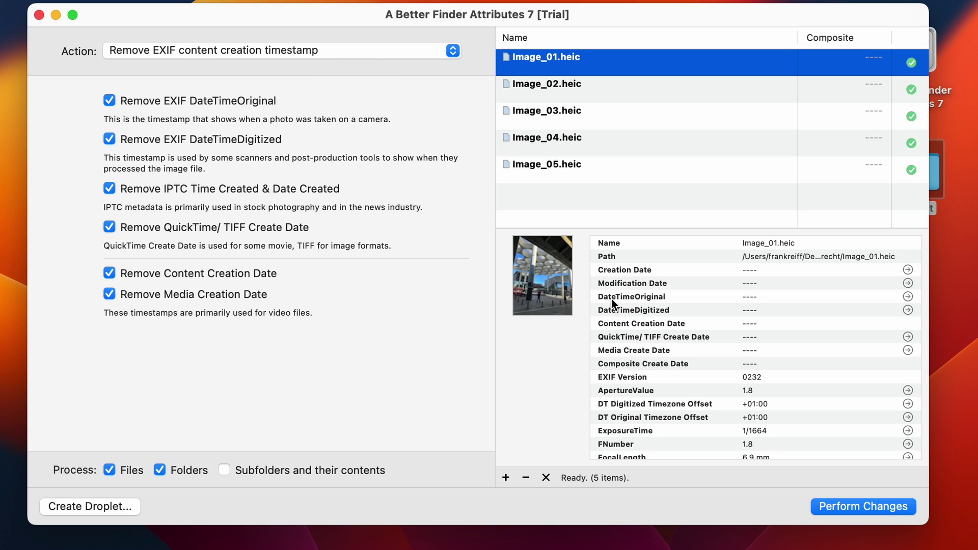
{"action": "left_click", "coordinate": [686, 392]}
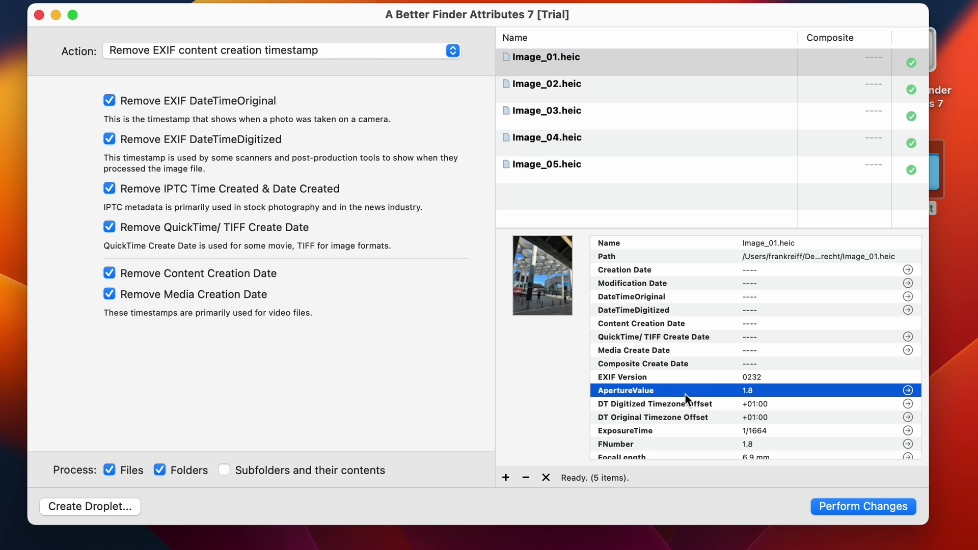
{"action": "left_click", "coordinate": [274, 50]}
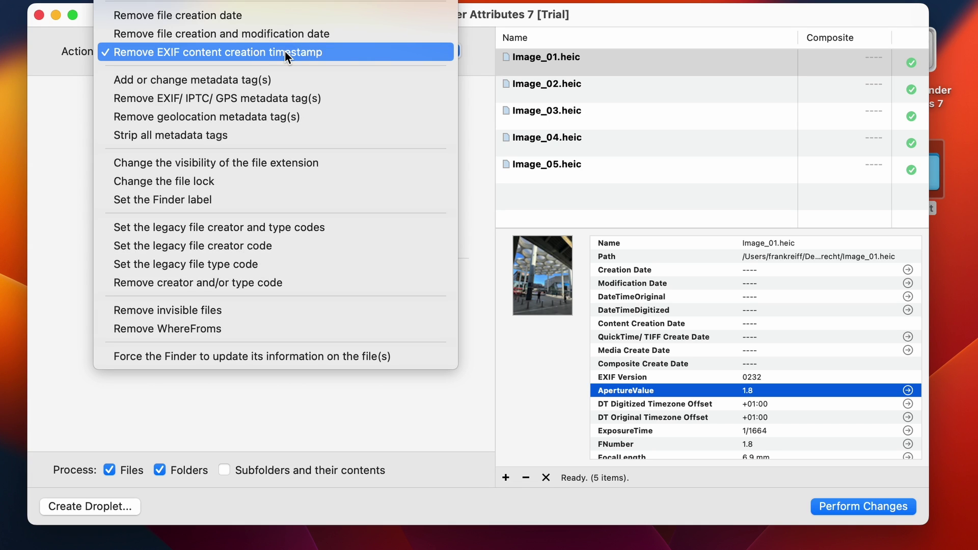
{"action": "left_click", "coordinate": [307, 97]}
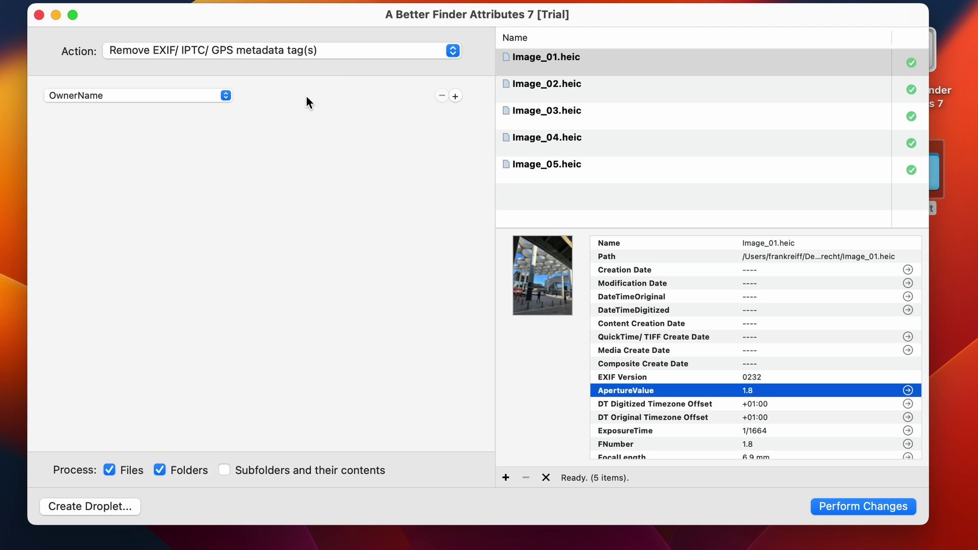
Step: Set Model as the first tag to remove and add a second tag row
{"action": "left_click", "coordinate": [131, 96]}
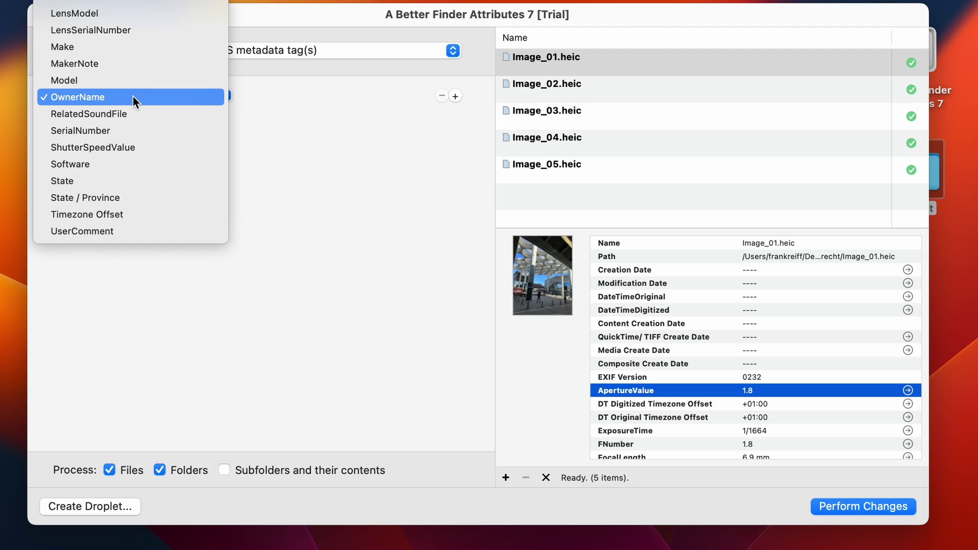
{"action": "left_click", "coordinate": [130, 85]}
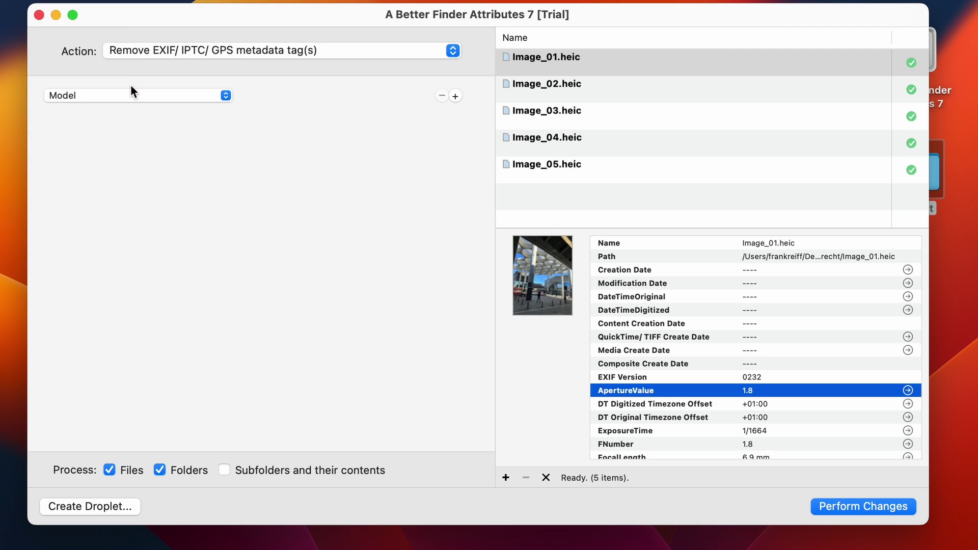
{"action": "left_click", "coordinate": [455, 96]}
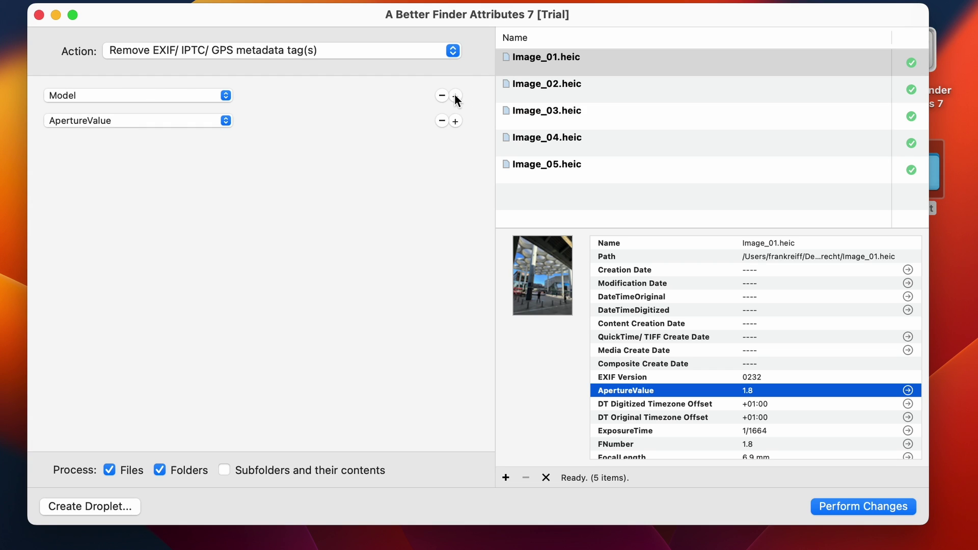
Step: Set the second tag to Make, after briefly trying FNumber and SerialNumber
{"action": "left_click", "coordinate": [120, 132]}
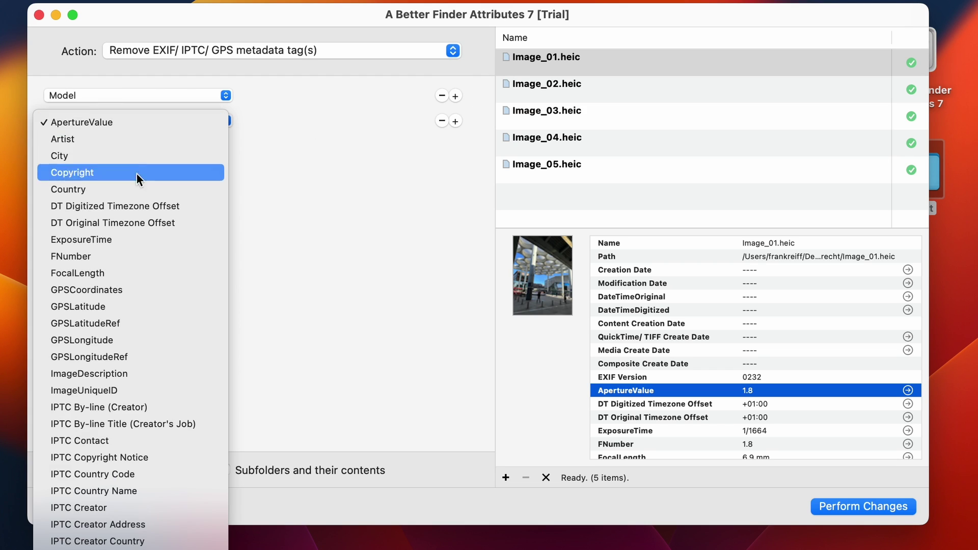
{"action": "left_click", "coordinate": [145, 250]}
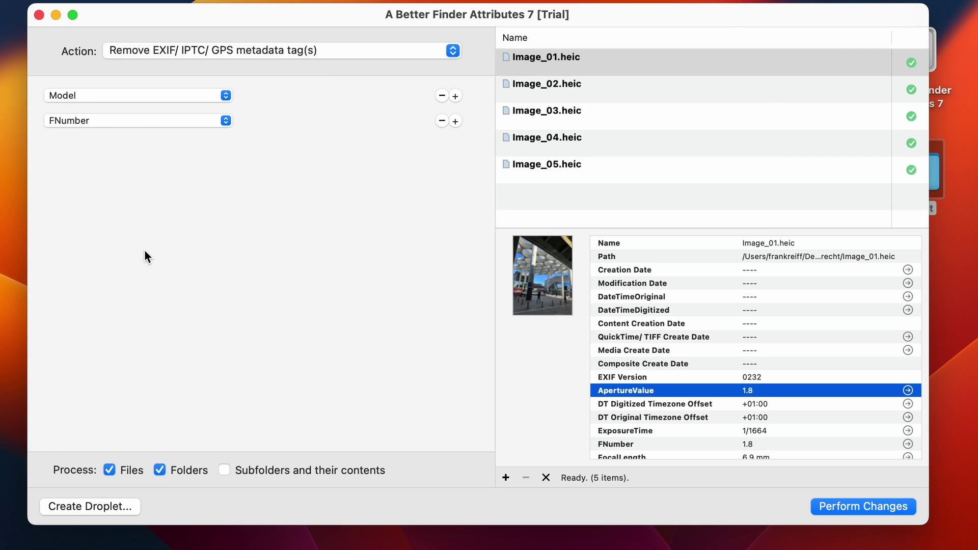
{"action": "left_click", "coordinate": [168, 120]}
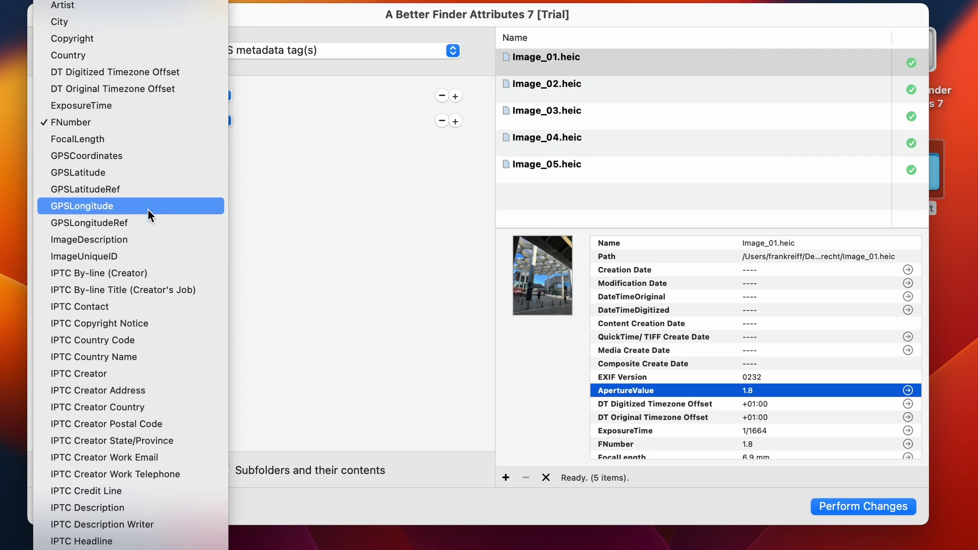
{"action": "scroll", "coordinate": [145, 314], "scroll_direction": "down", "scroll_amount": 5}
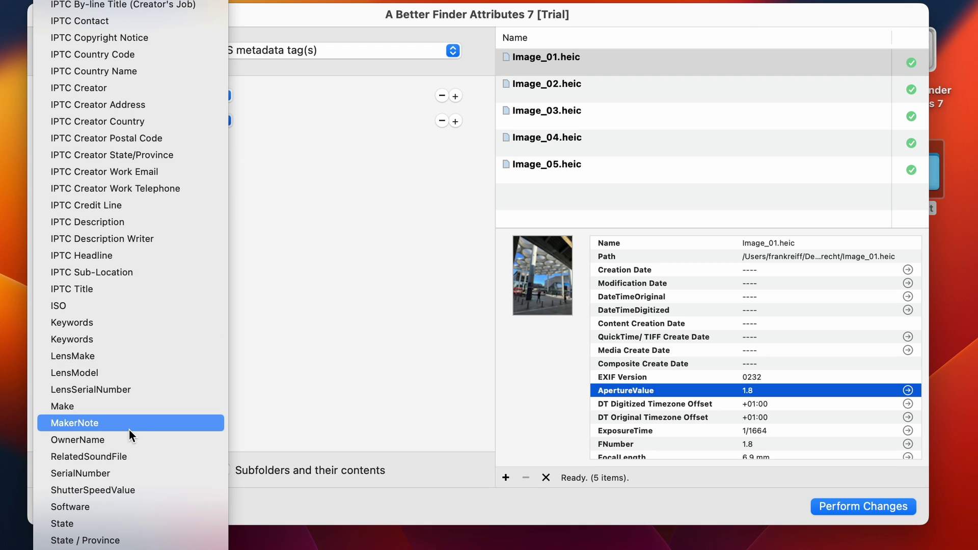
{"action": "left_click", "coordinate": [128, 473]}
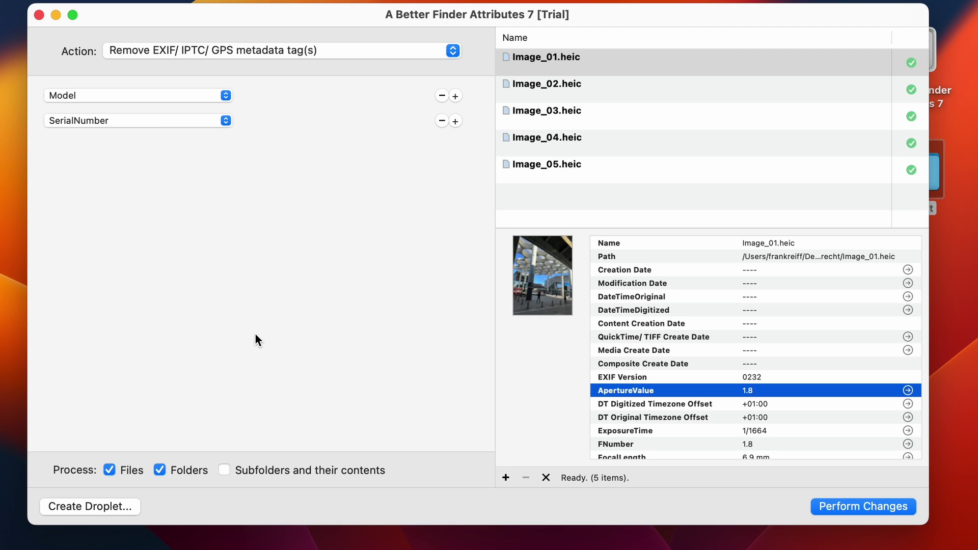
{"action": "left_click", "coordinate": [216, 122]}
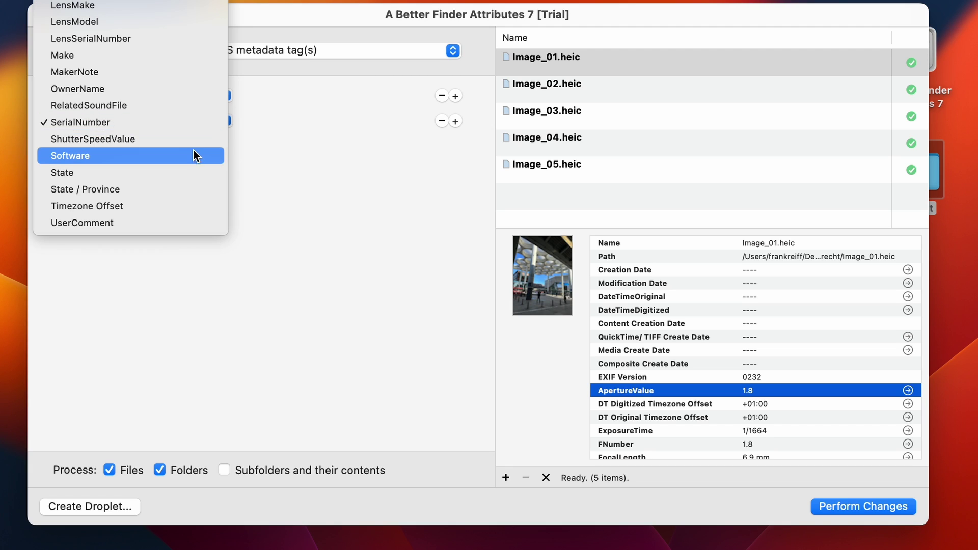
{"action": "scroll", "coordinate": [153, 38], "scroll_direction": "up", "scroll_amount": 1}
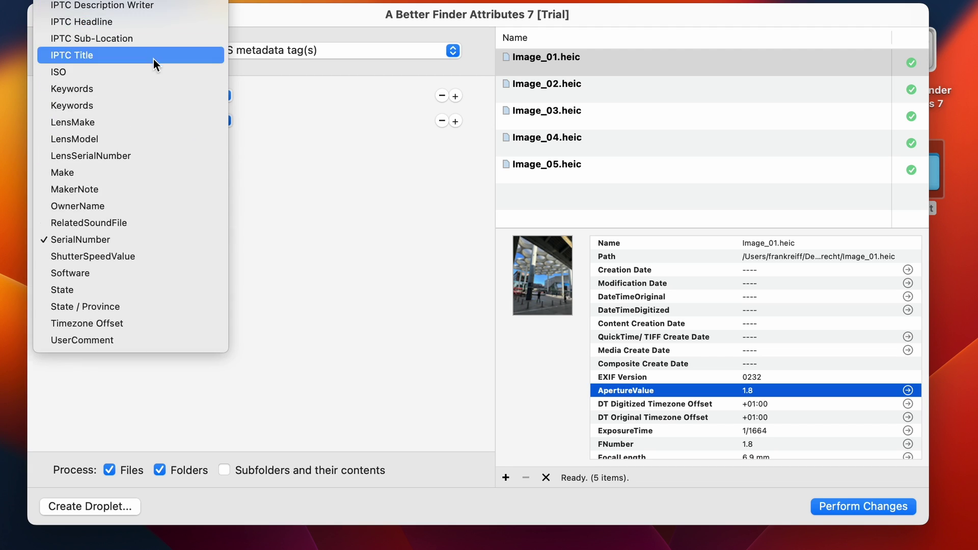
{"action": "scroll", "coordinate": [153, 56], "scroll_direction": "up", "scroll_amount": 10}
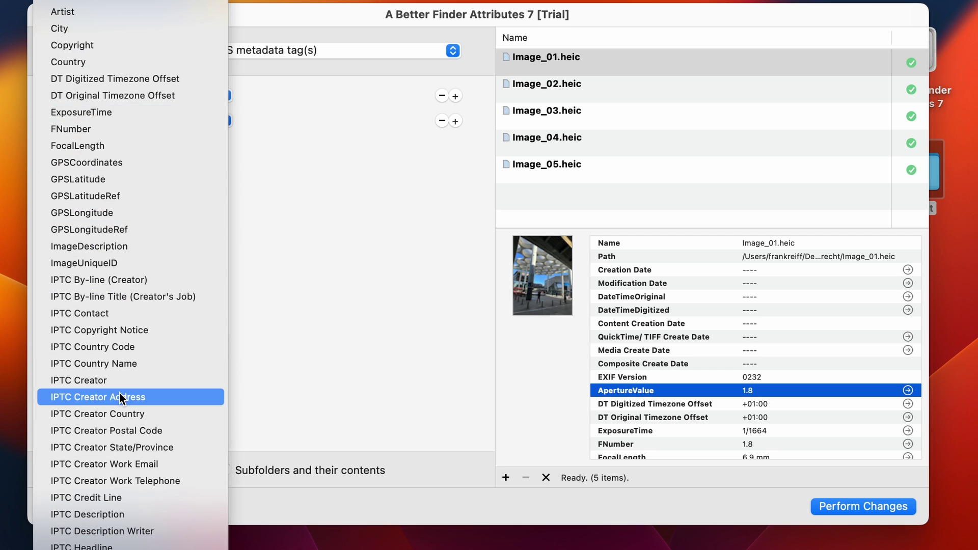
{"action": "scroll", "coordinate": [118, 397], "scroll_direction": "down", "scroll_amount": 6}
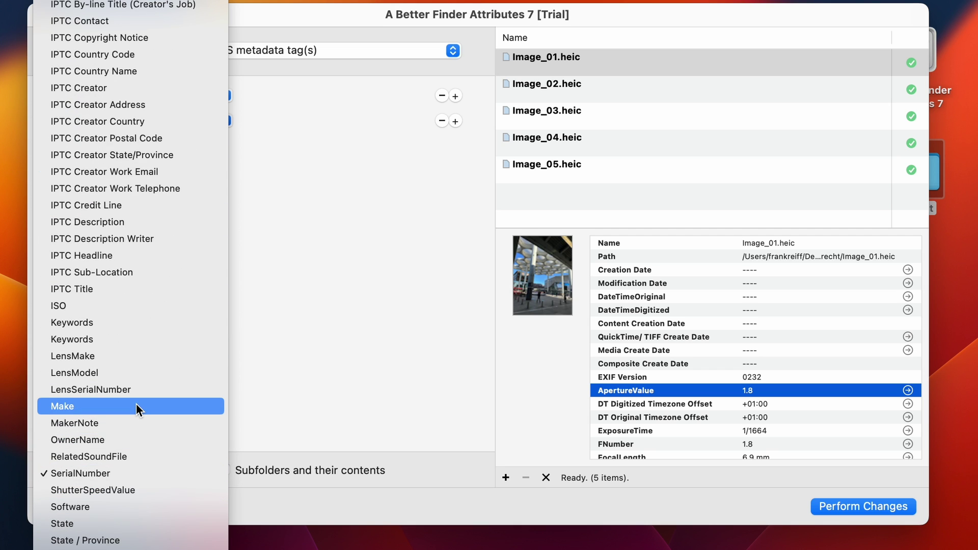
{"action": "left_click", "coordinate": [136, 406]}
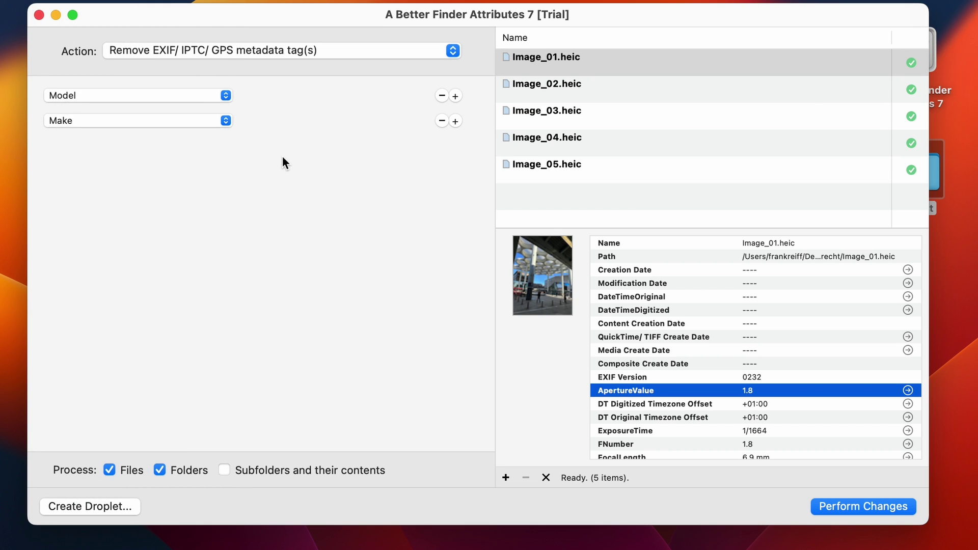
Step: Strip Model and Make from all five photos and confirm Image_01 still lists LensMake and LensModel
{"action": "left_click", "coordinate": [847, 508]}
{"action": "left_click", "coordinate": [697, 345]}
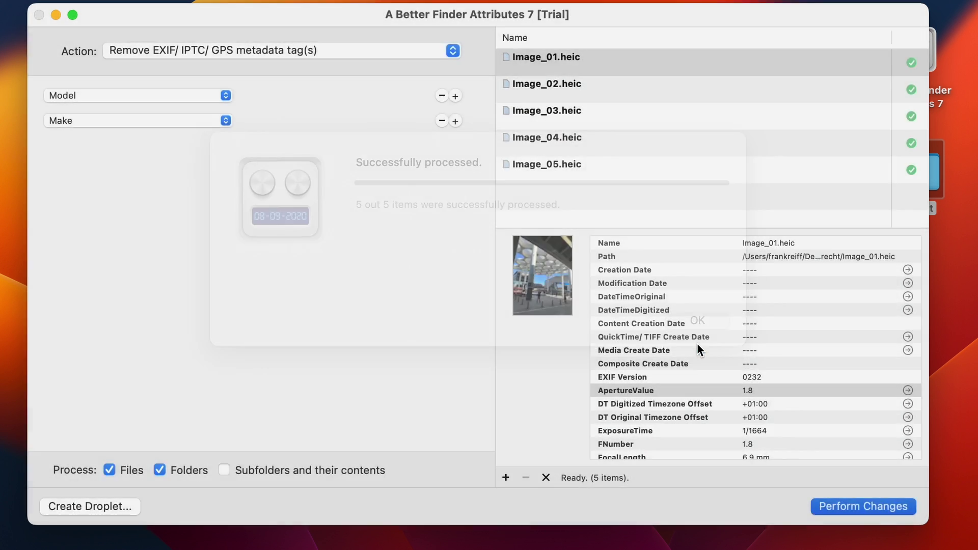
{"action": "left_click", "coordinate": [580, 61]}
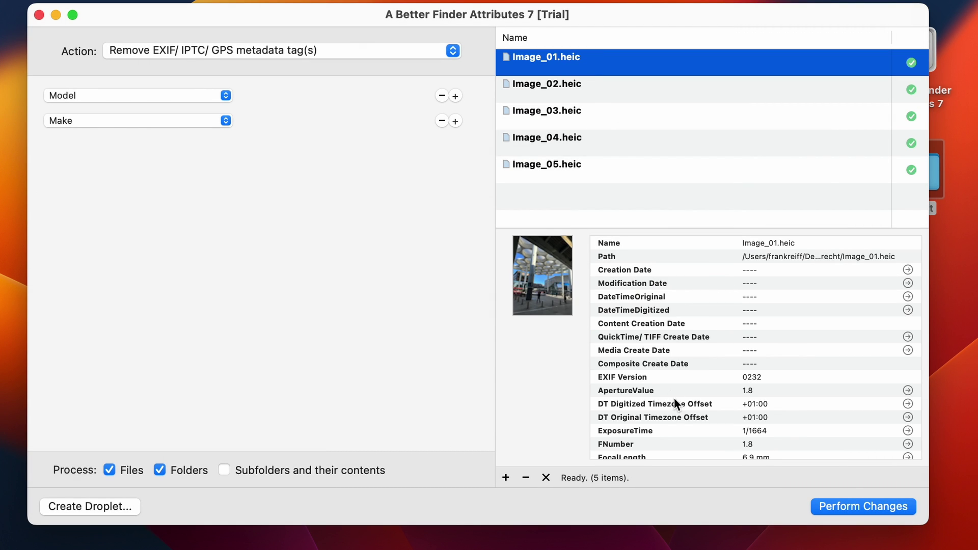
{"action": "scroll", "coordinate": [710, 417], "scroll_direction": "down", "scroll_amount": 5}
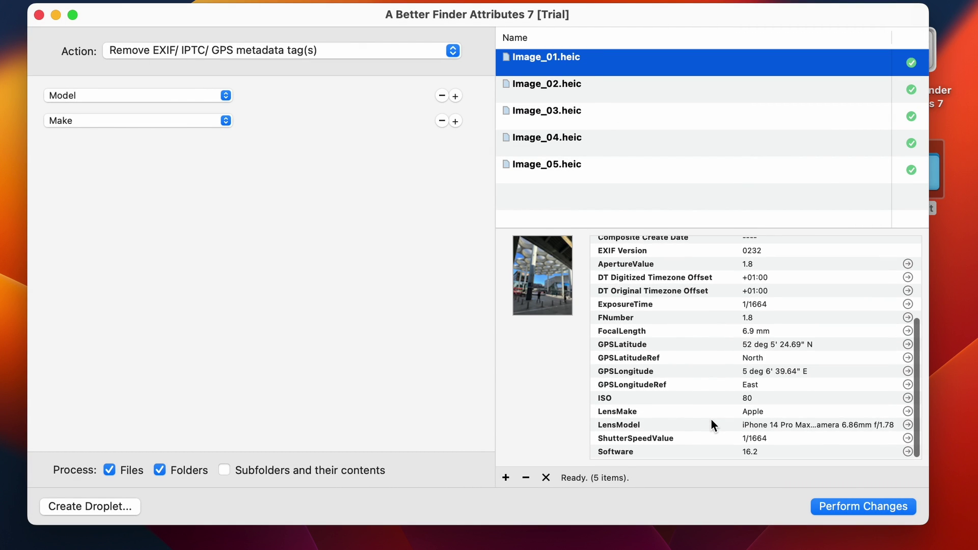
{"action": "left_click", "coordinate": [667, 411]}
{"action": "left_click", "coordinate": [671, 426]}
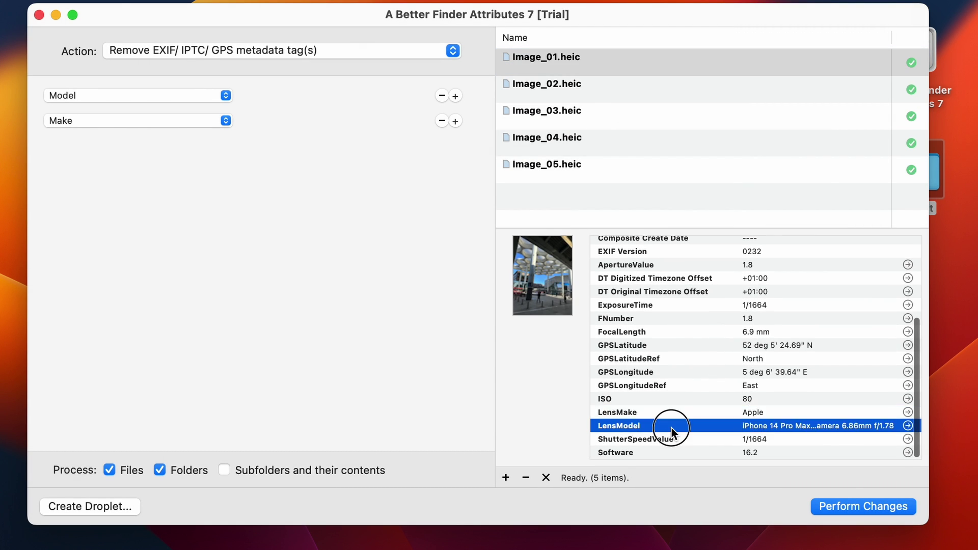
{"action": "scroll", "coordinate": [673, 400], "scroll_direction": "up", "scroll_amount": 5}
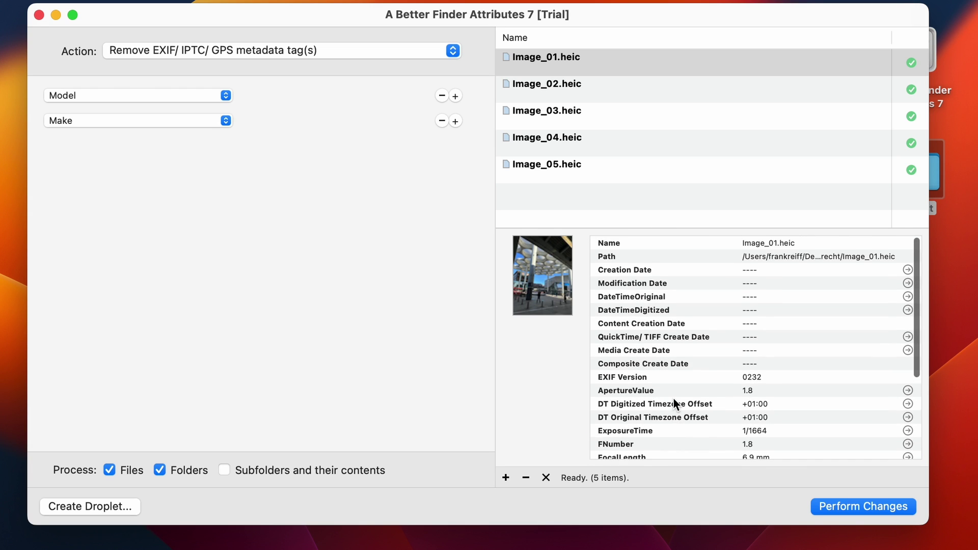
{"action": "scroll", "coordinate": [673, 400], "scroll_direction": "down", "scroll_amount": 5}
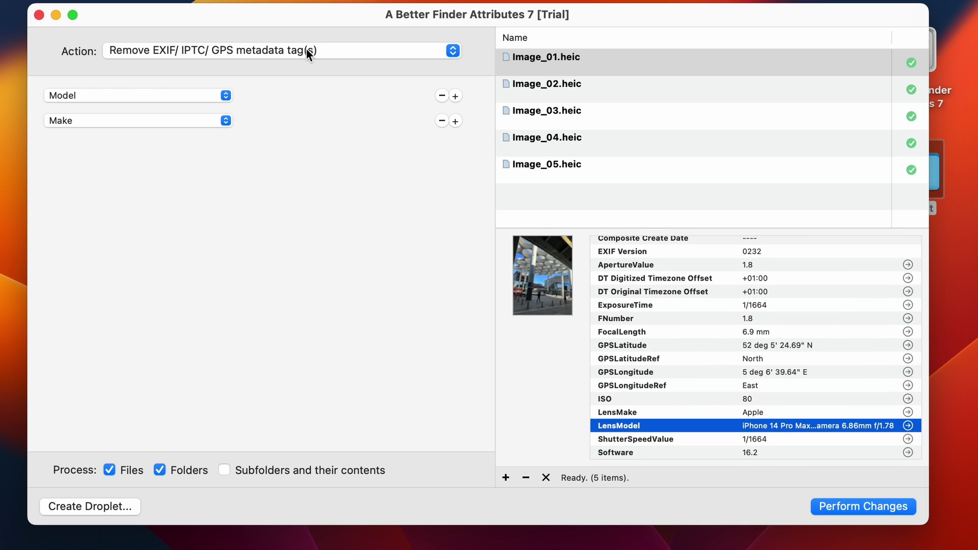
Step: Remove EXIF GPS and IPTC location tags from all five photos
{"action": "left_click", "coordinate": [308, 51]}
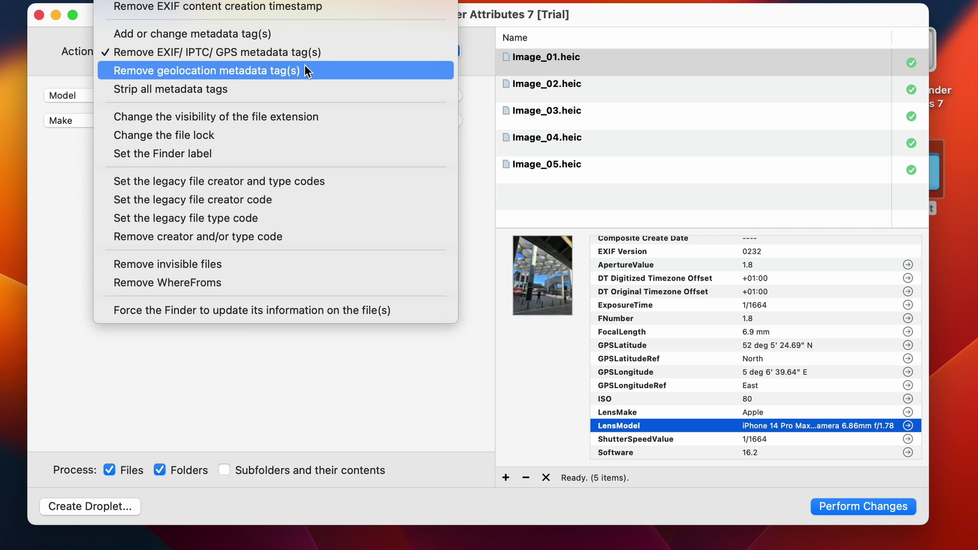
{"action": "left_click", "coordinate": [304, 66]}
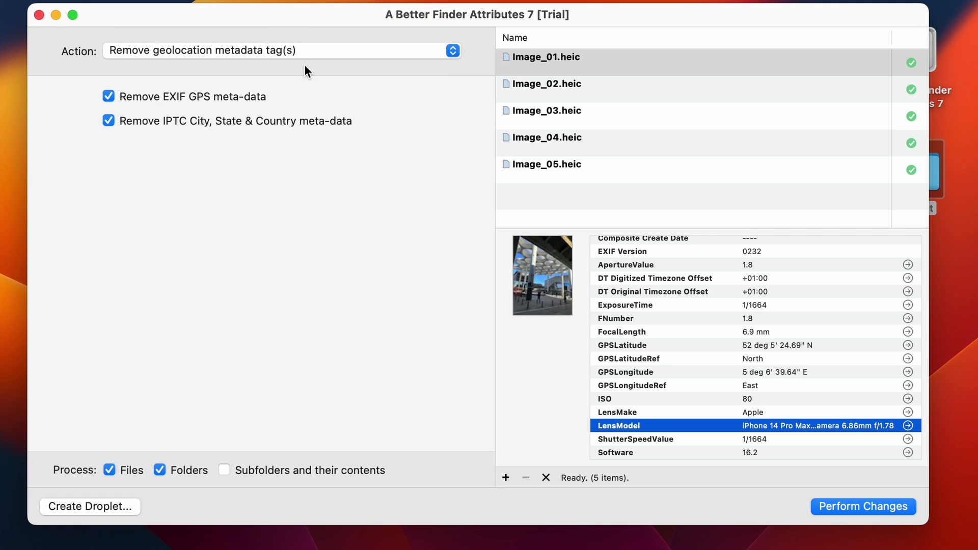
{"action": "scroll", "coordinate": [690, 334], "scroll_direction": "up", "scroll_amount": 5}
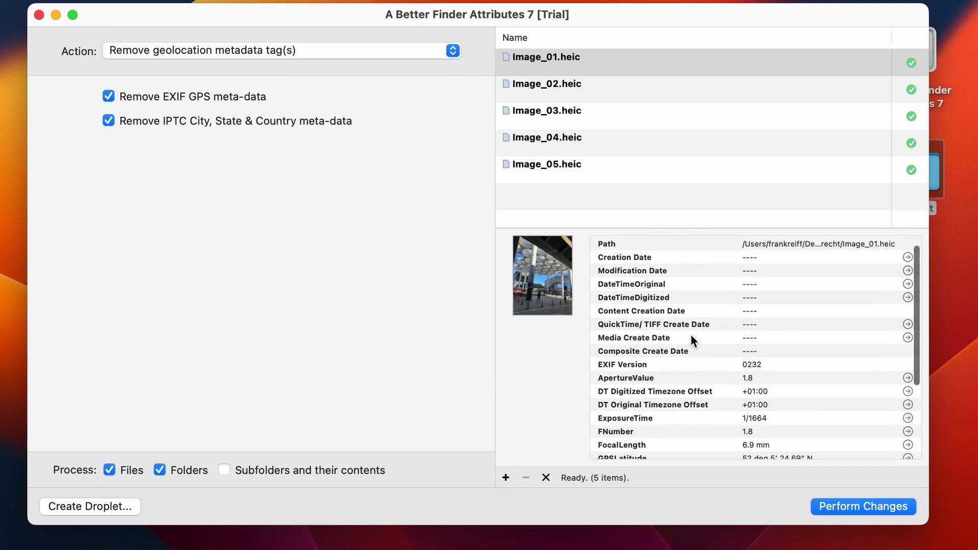
{"action": "scroll", "coordinate": [691, 335], "scroll_direction": "down", "scroll_amount": 3}
{"action": "scroll", "coordinate": [691, 334], "scroll_direction": "down", "scroll_amount": 2}
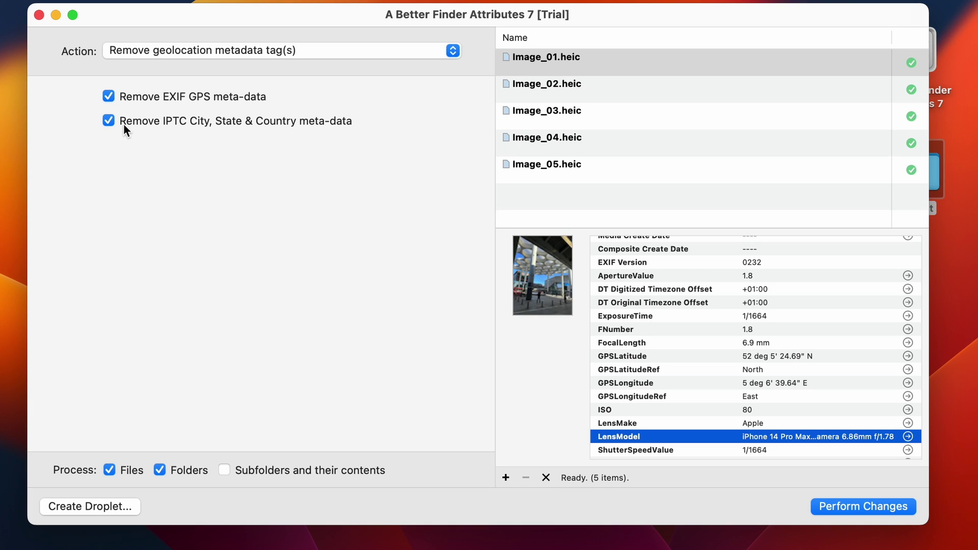
{"action": "left_click", "coordinate": [860, 499]}
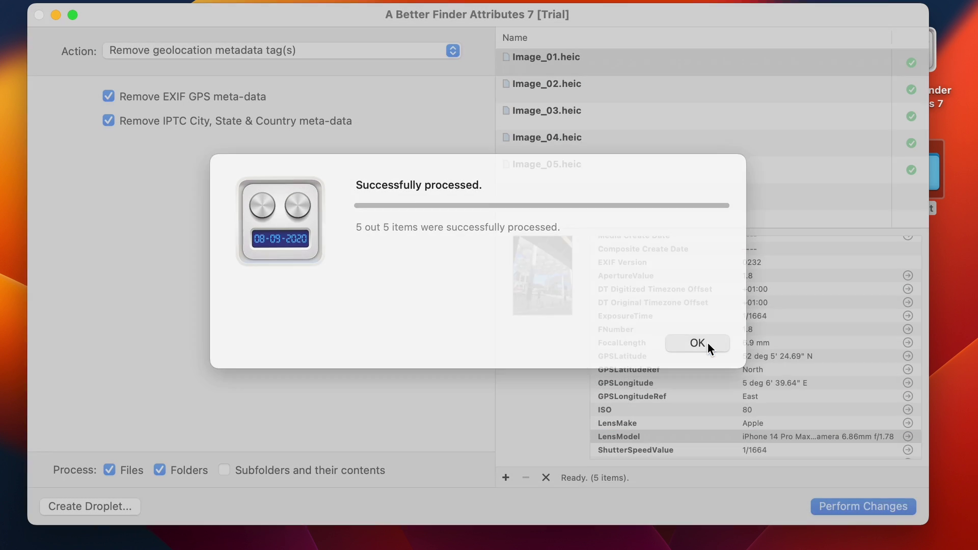
{"action": "left_click", "coordinate": [697, 343]}
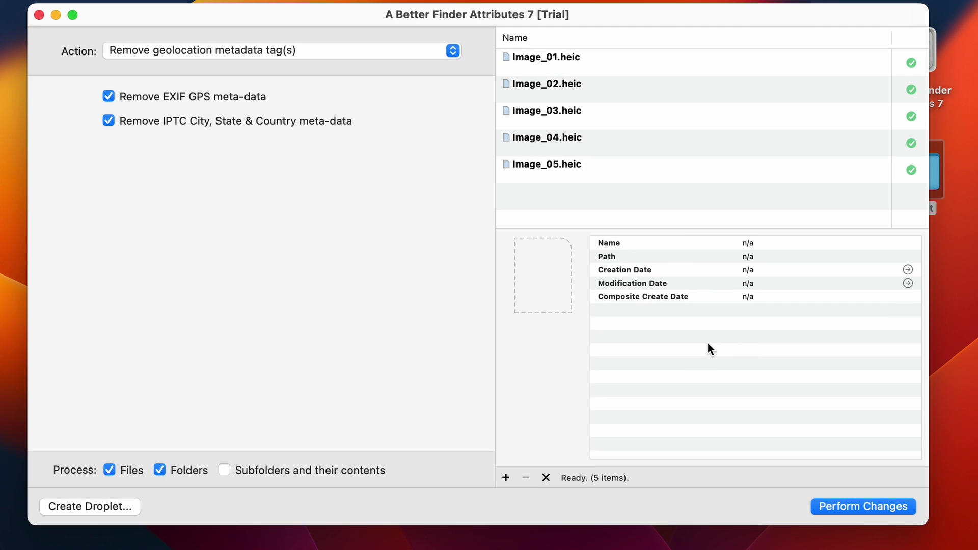
Step: Check Image_01.heic's metadata to confirm no GPS entries remain
{"action": "left_click", "coordinate": [511, 66]}
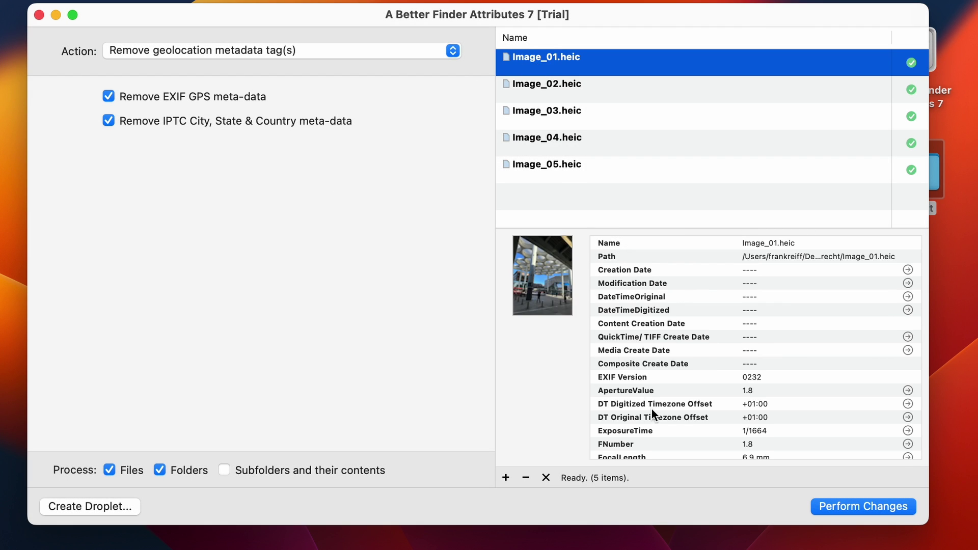
{"action": "scroll", "coordinate": [647, 313], "scroll_direction": "down", "scroll_amount": 3}
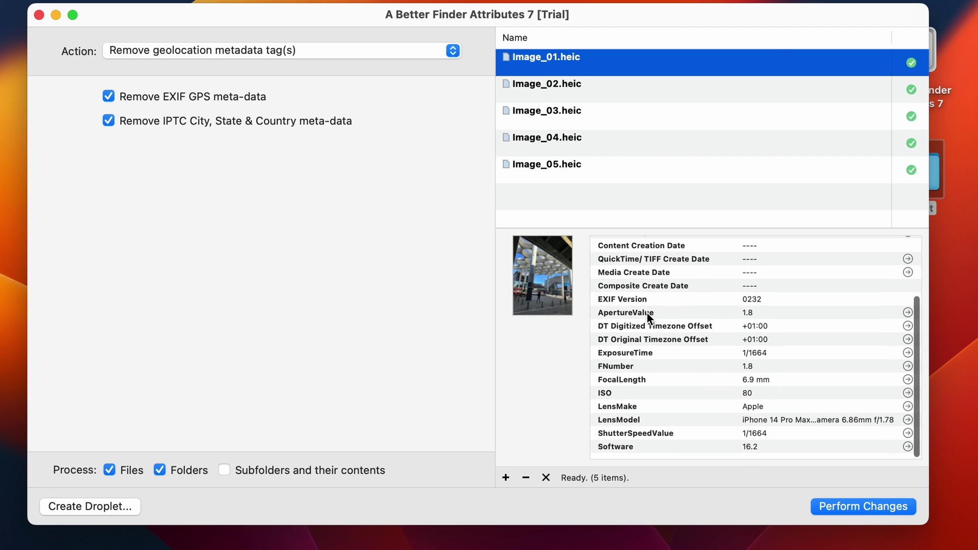
{"action": "scroll", "coordinate": [647, 313], "scroll_direction": "up", "scroll_amount": 3}
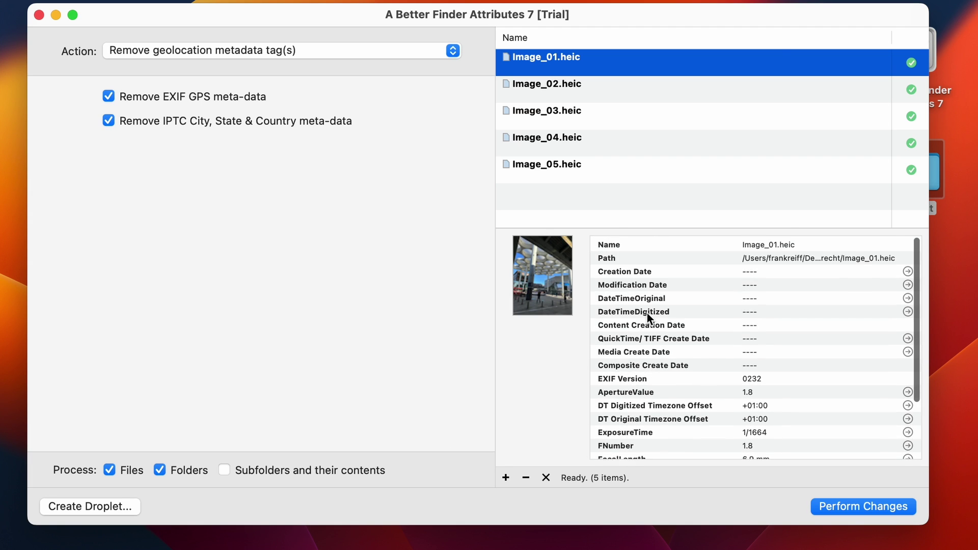
Step: Run 'Strip all metadata tags' on the five photos and check Image_01.heic's remaining info
{"action": "left_click", "coordinate": [259, 52]}
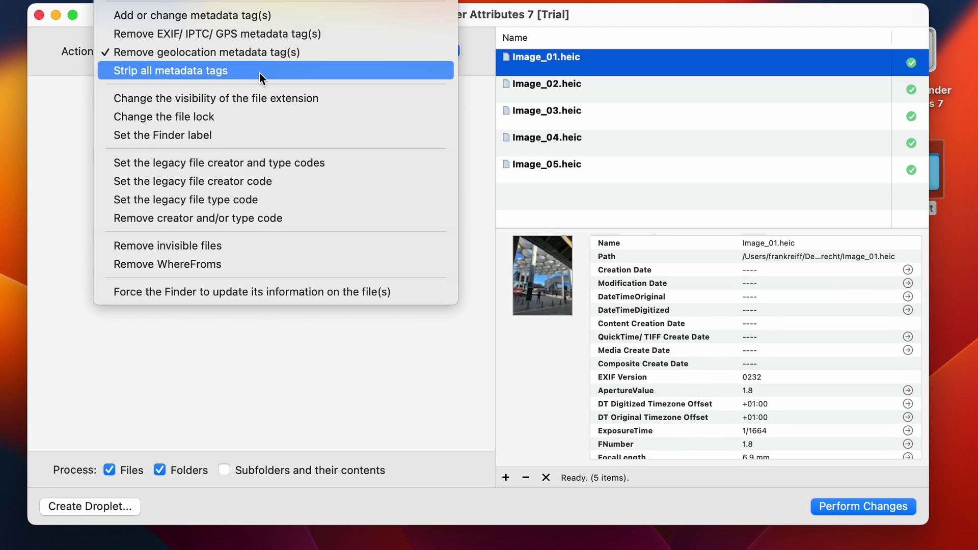
{"action": "left_click", "coordinate": [259, 72]}
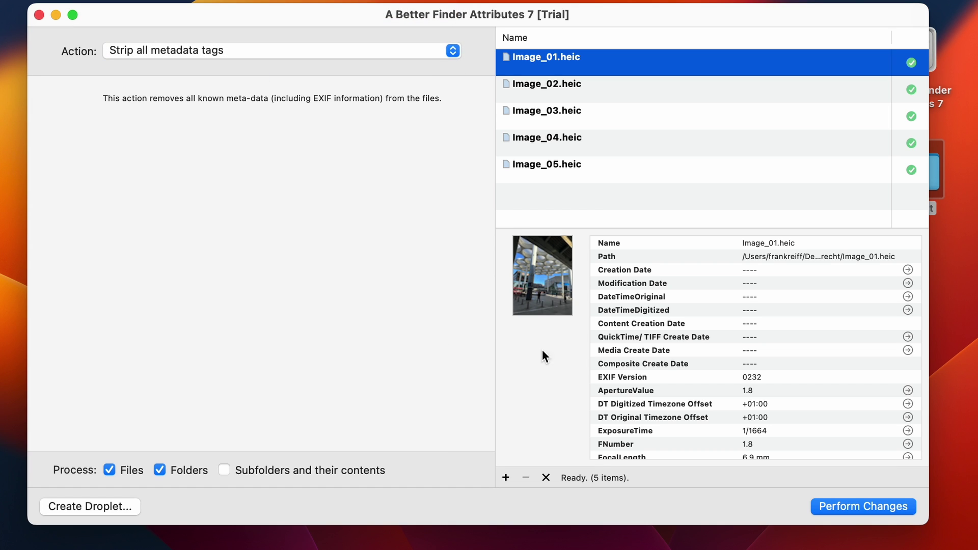
{"action": "left_click", "coordinate": [849, 507]}
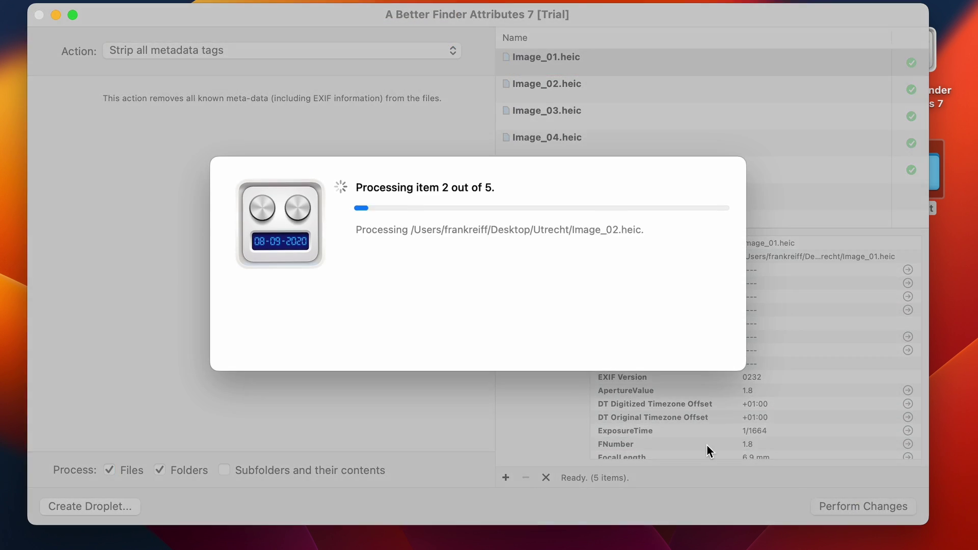
{"action": "left_click", "coordinate": [687, 351]}
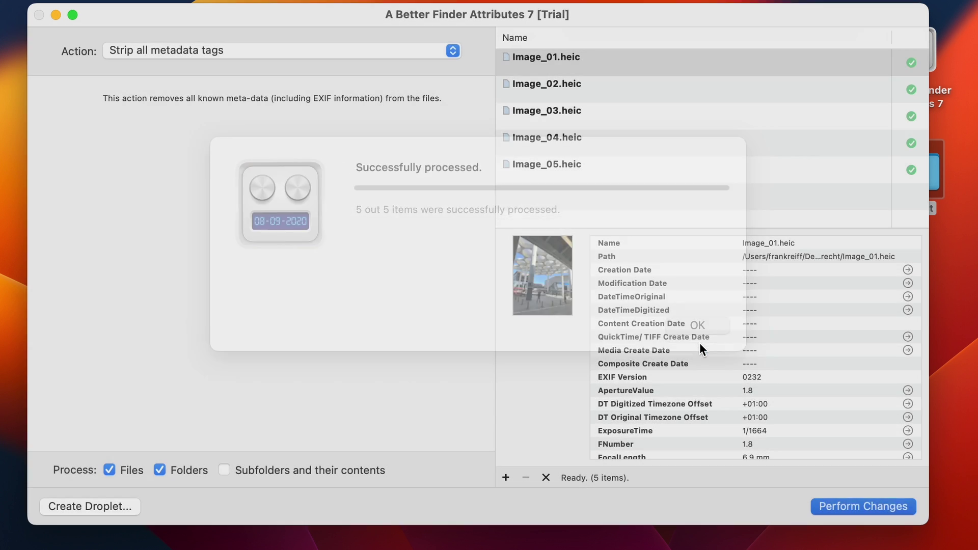
{"action": "left_click", "coordinate": [590, 57]}
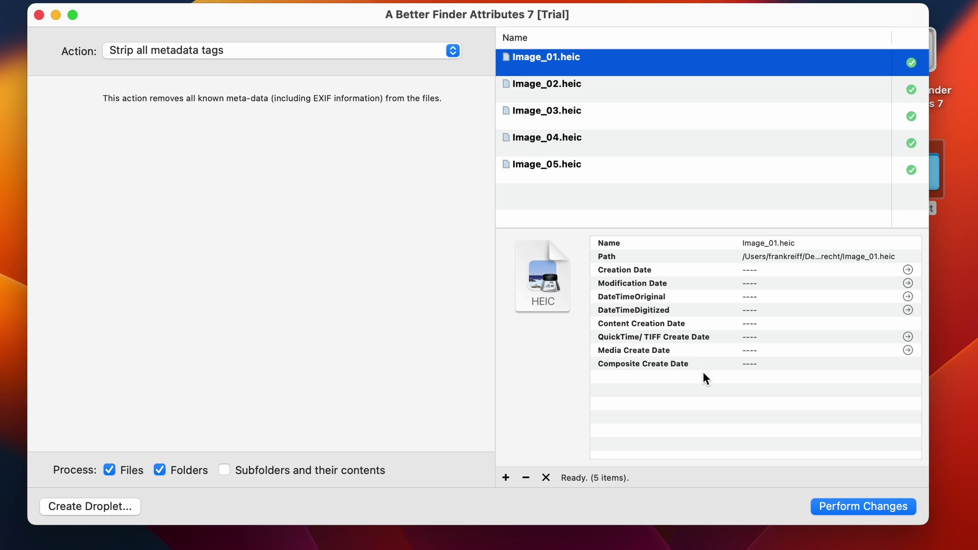
Step: Switch the action to 'Add or change metadata tag(s)' and remove the Make tag row
{"action": "left_click", "coordinate": [226, 51]}
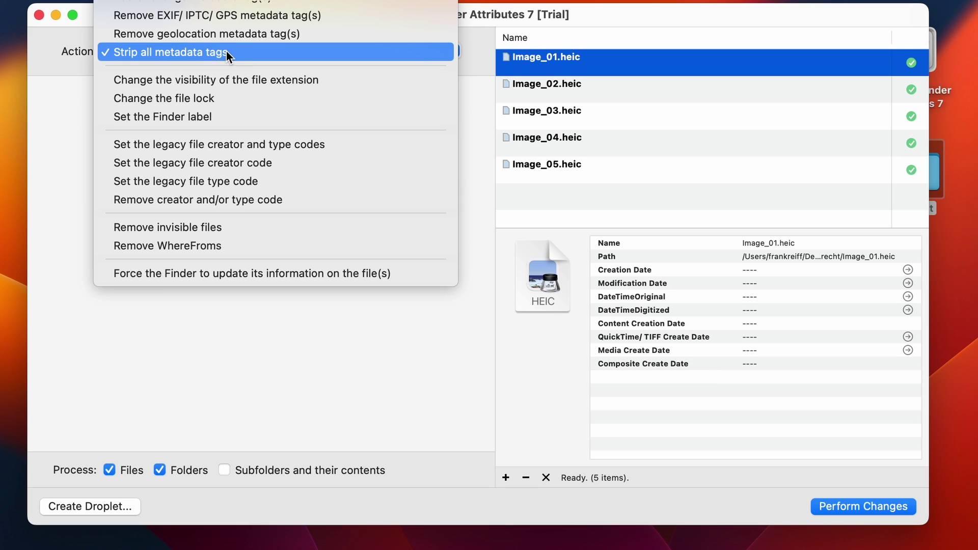
{"action": "scroll", "coordinate": [226, 51], "scroll_direction": "up", "scroll_amount": 3}
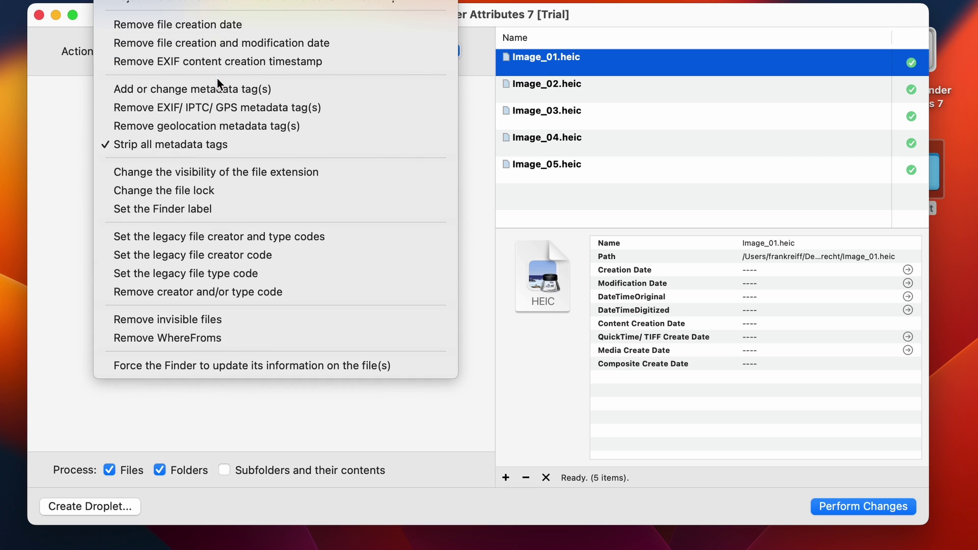
{"action": "left_click", "coordinate": [216, 87]}
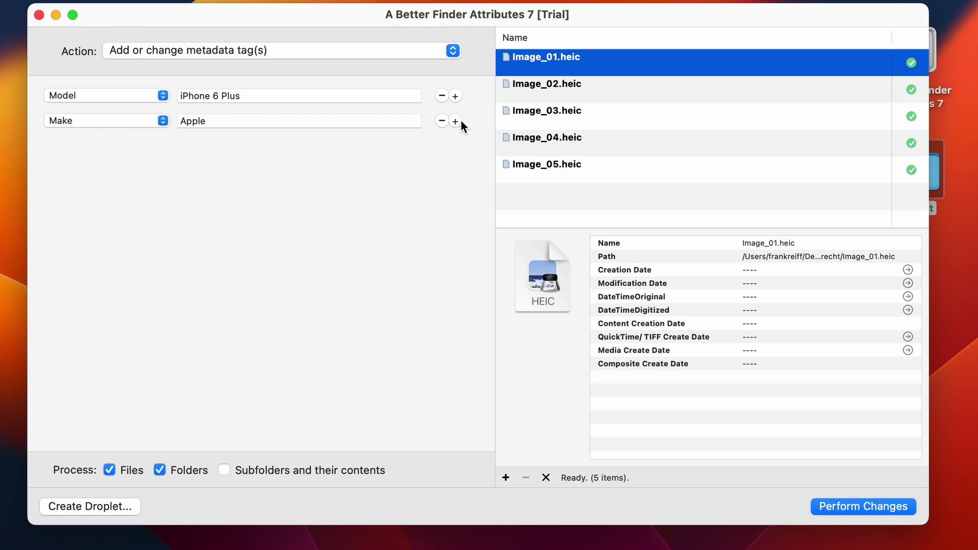
{"action": "left_click", "coordinate": [442, 121]}
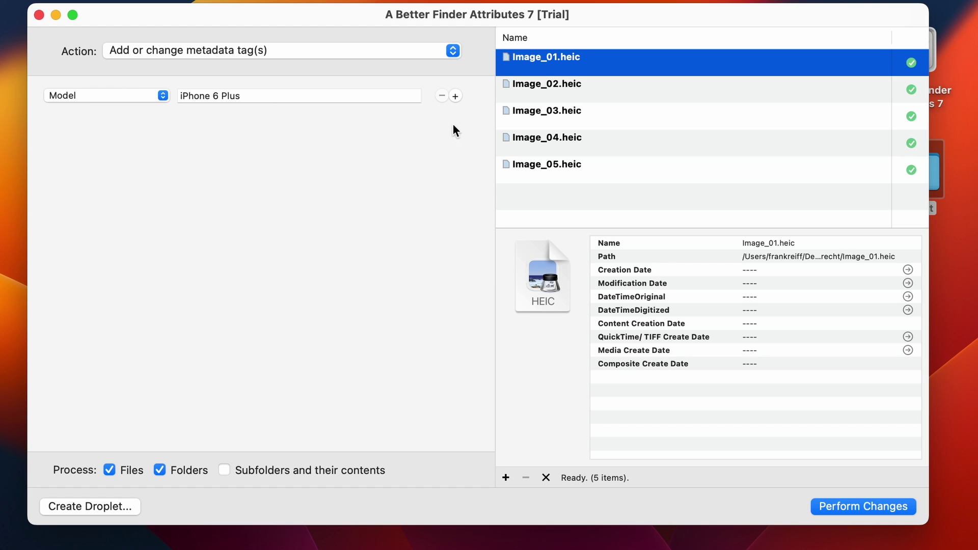
Step: Set the tag to Copyright holding the owner's 2023 copyright notice
{"action": "left_click", "coordinate": [141, 96]}
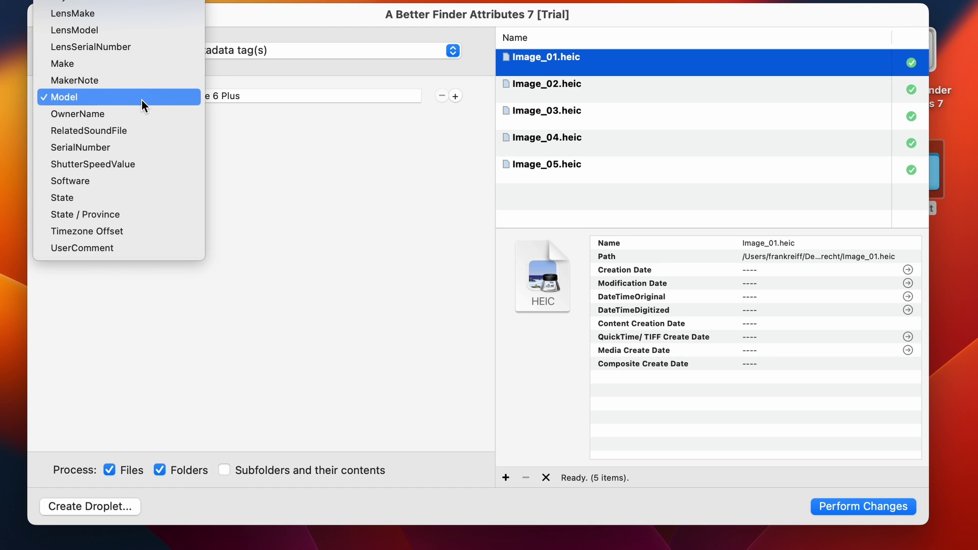
{"action": "type", "text": "co"}
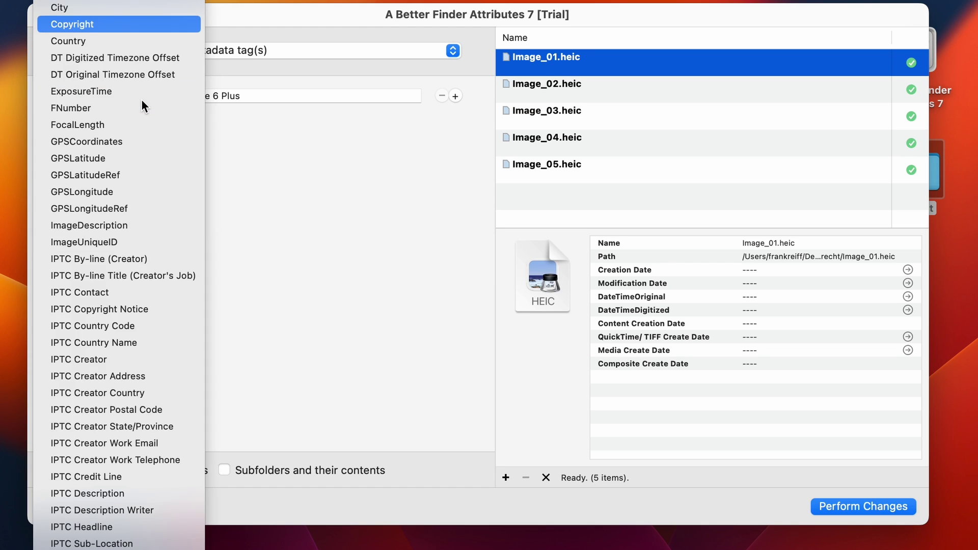
{"action": "key", "text": "Return"}
{"action": "left_click", "coordinate": [253, 95]}
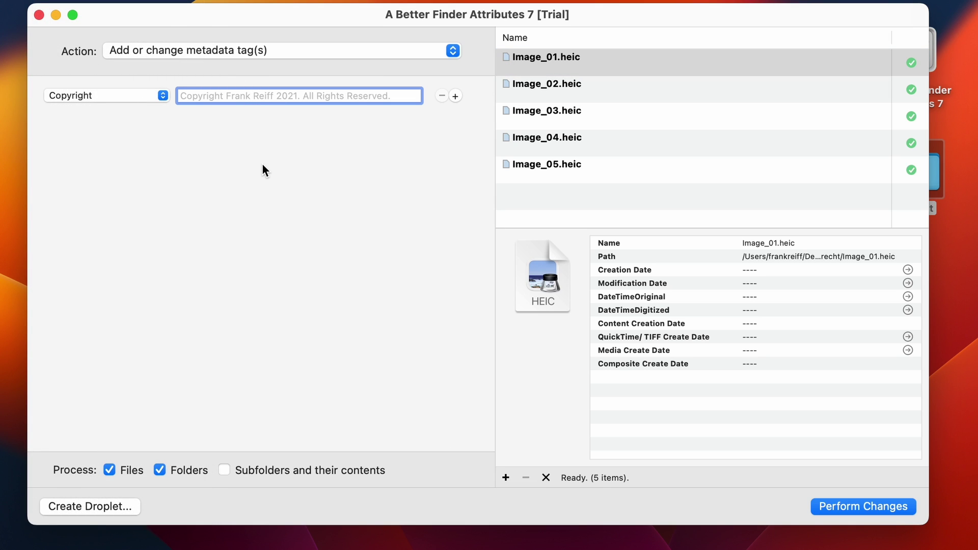
{"action": "type", "text": "Copyright. Frank Reiff. 2023."}
Step: Write the Copyright tag to all five photos and inspect it in Image_01.heic's metadata
{"action": "left_click", "coordinate": [857, 506]}
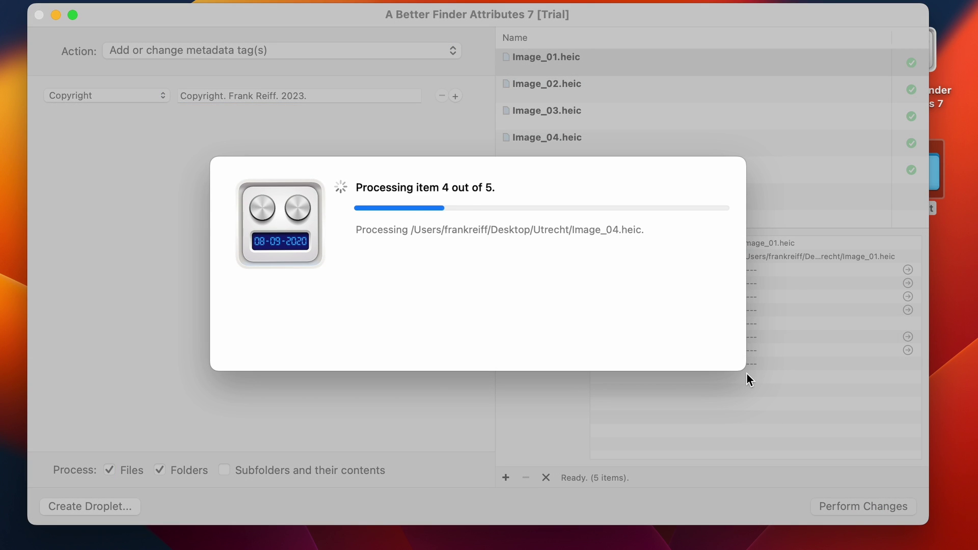
{"action": "left_click", "coordinate": [704, 344]}
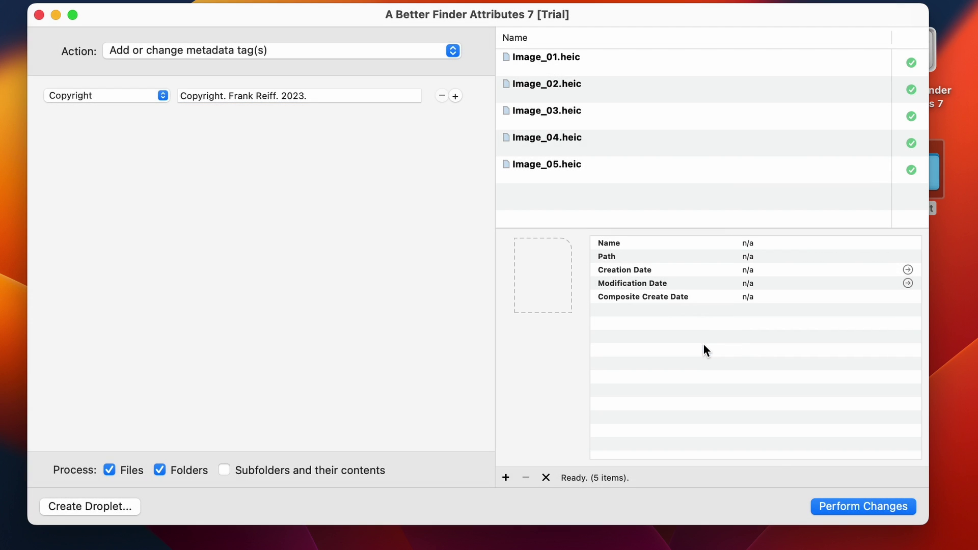
{"action": "left_click", "coordinate": [610, 70]}
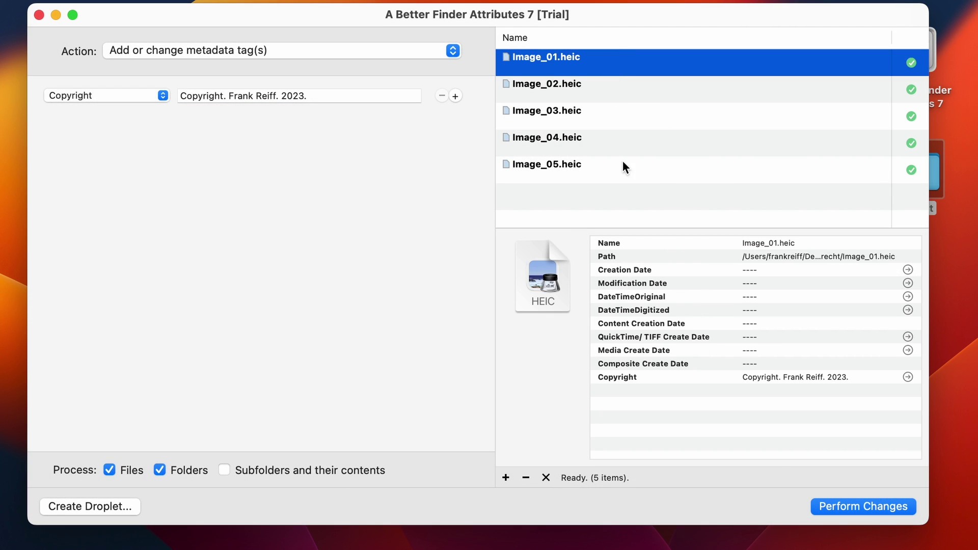
{"action": "left_click", "coordinate": [708, 380]}
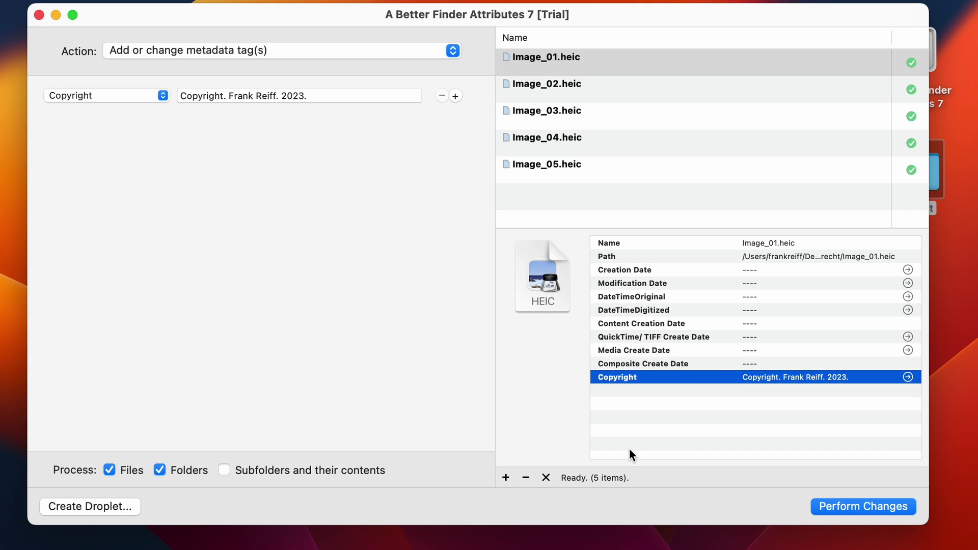